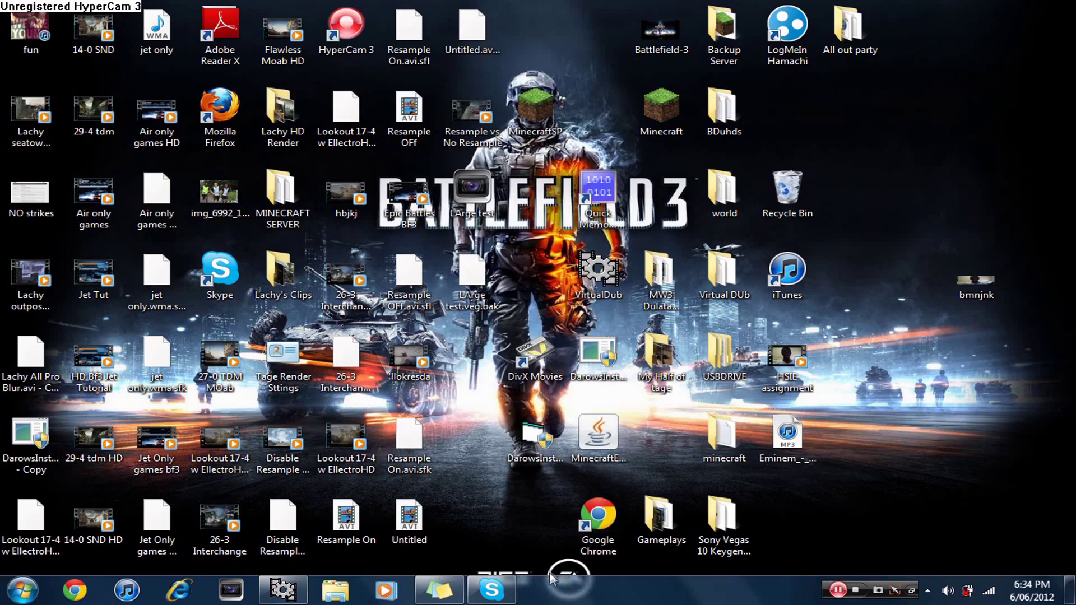
# Step: Verify the capture filter's Video Decoder standard is NTSC_433, then return to the live Xbox preview
pyautogui.click(293, 597)
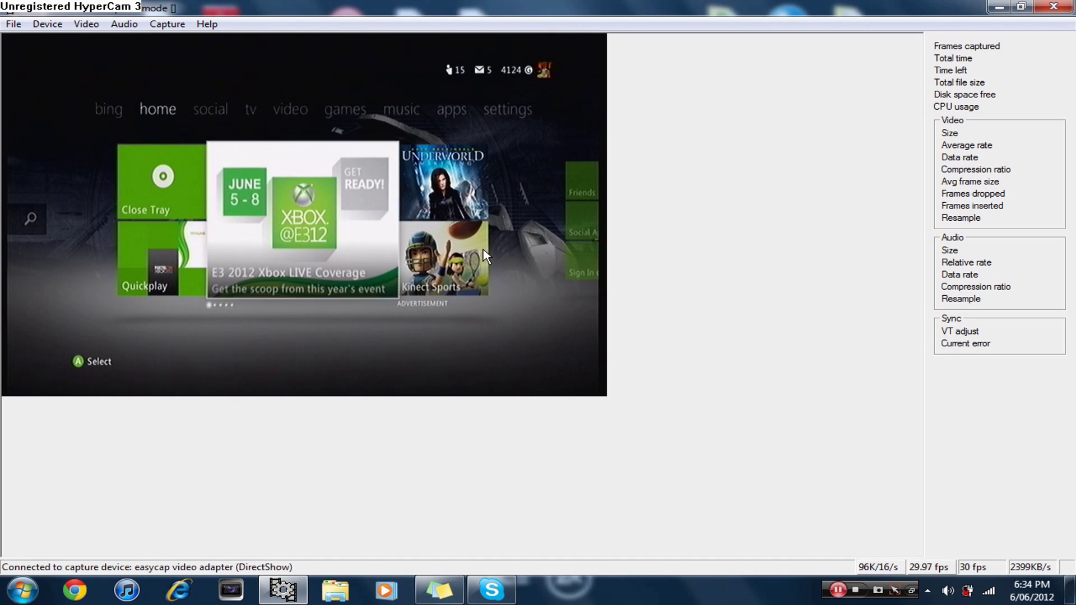
pyautogui.click(132, 25)
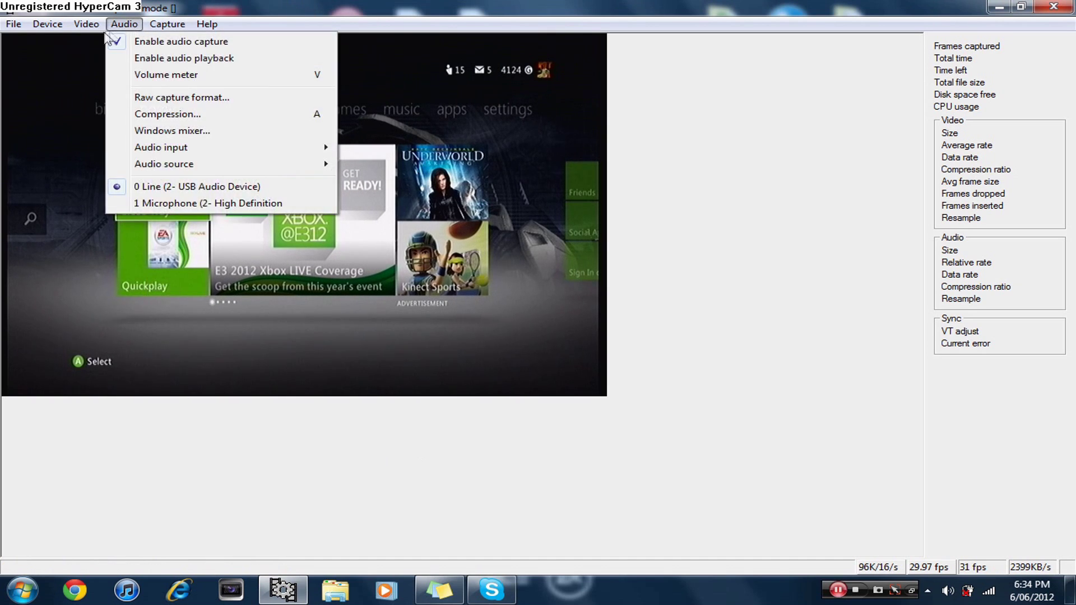
pyautogui.click(87, 24)
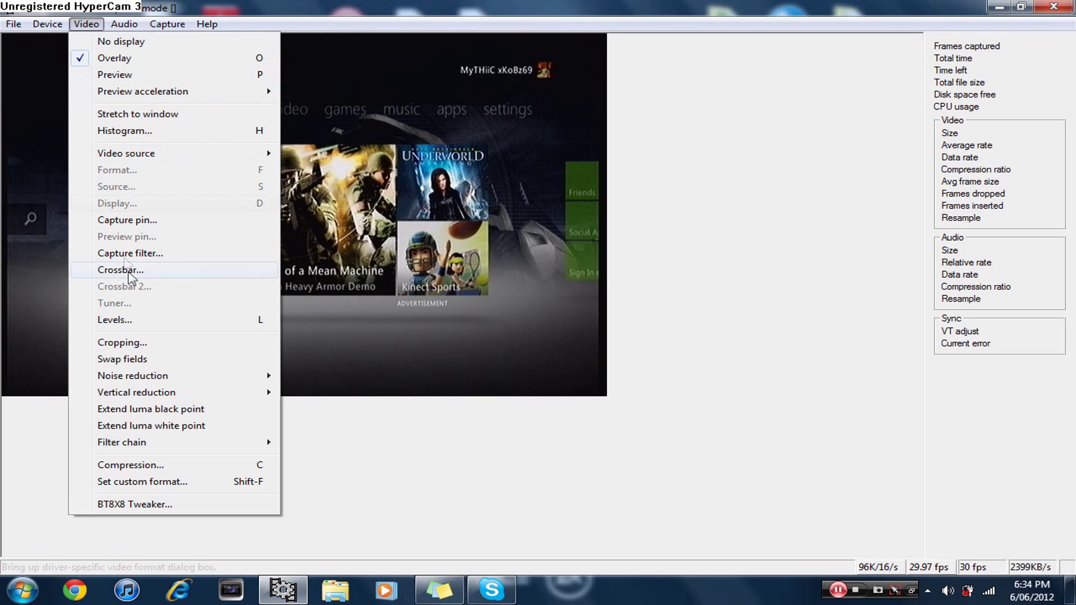
pyautogui.click(153, 221)
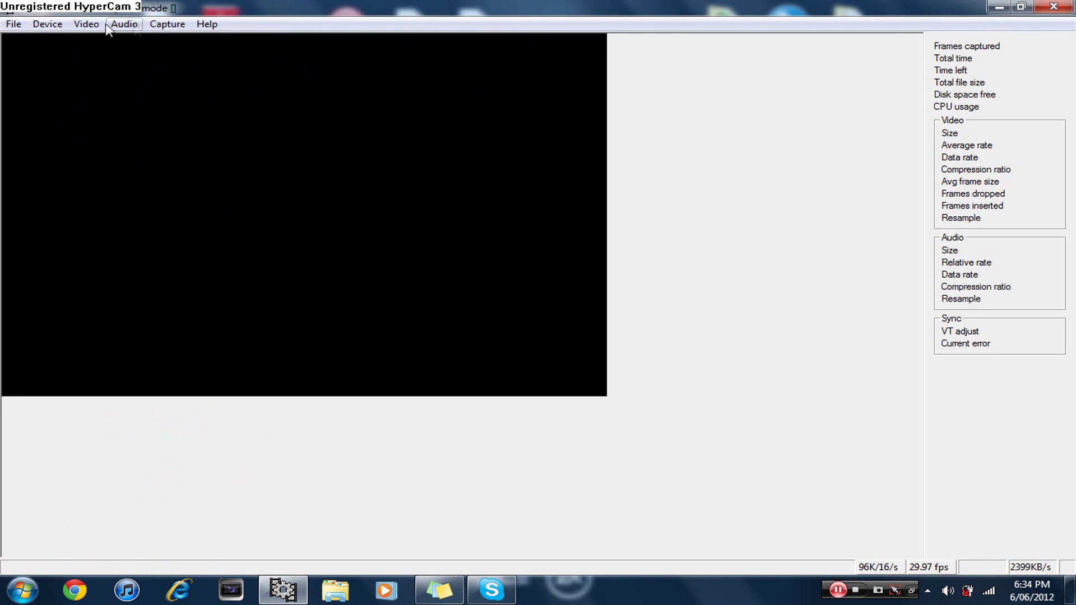
pyautogui.click(87, 24)
pyautogui.click(150, 253)
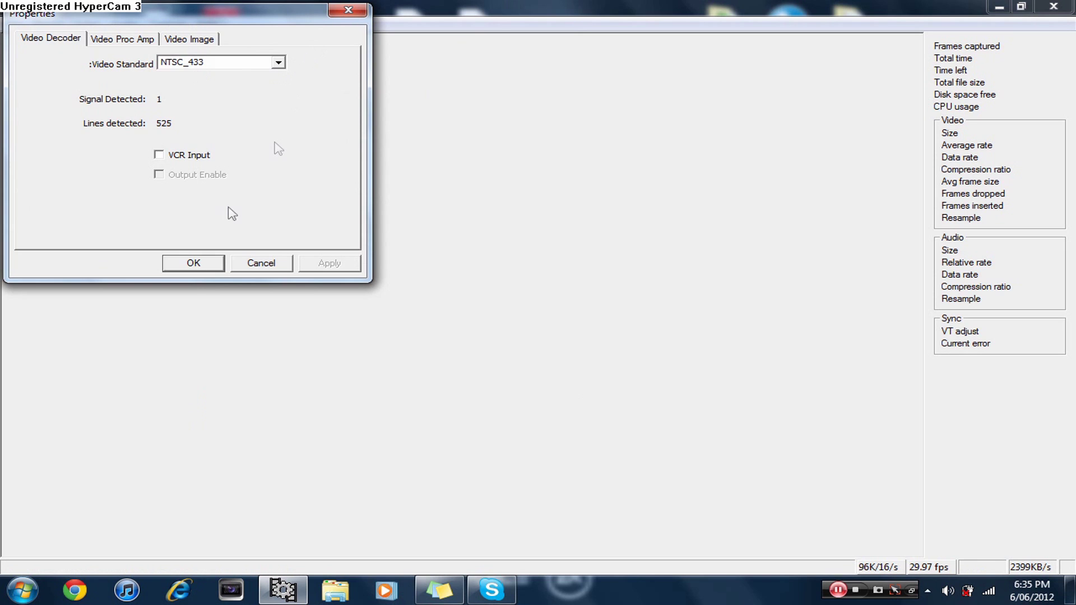
pyautogui.click(193, 264)
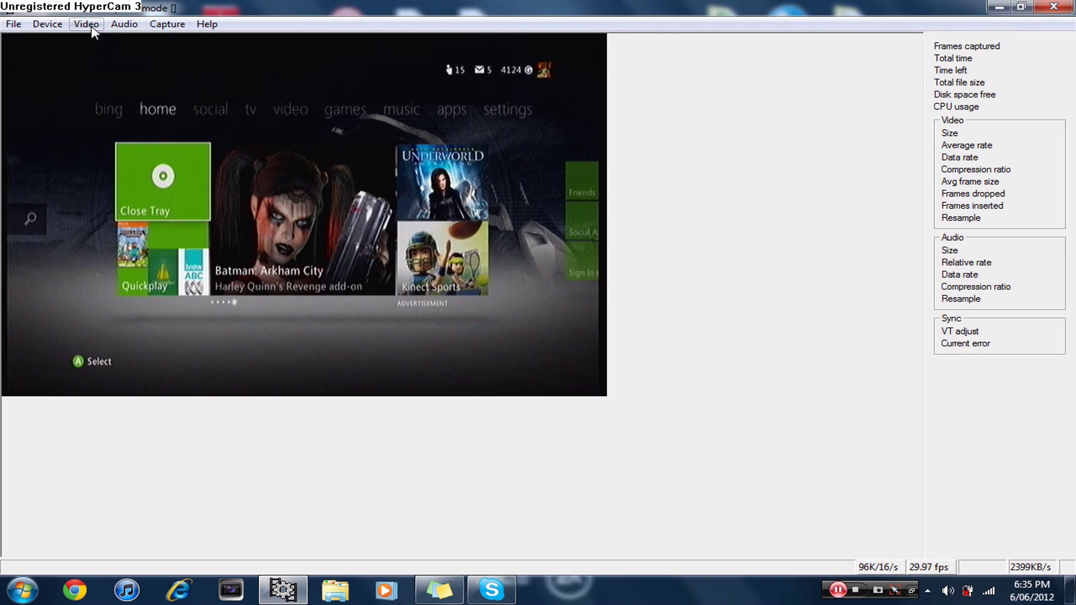
# Step: Set capture compression to the DivX 6.9.2 Codec, 1080HD Profile, 1-pass at 10000 kbps
pyautogui.click(90, 25)
pyautogui.moveTo(88, 93)
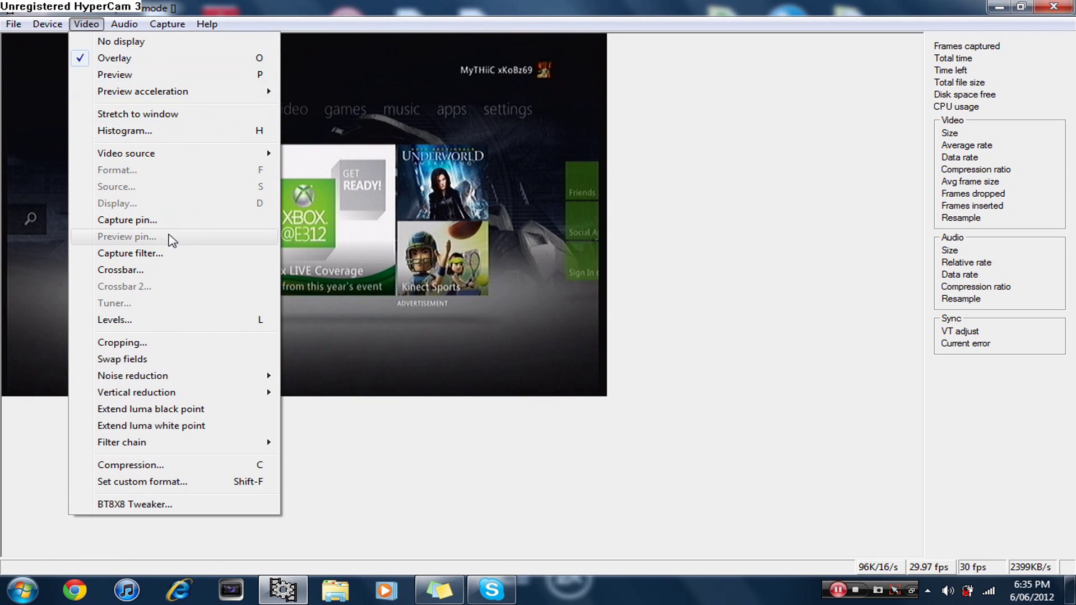
pyautogui.click(143, 465)
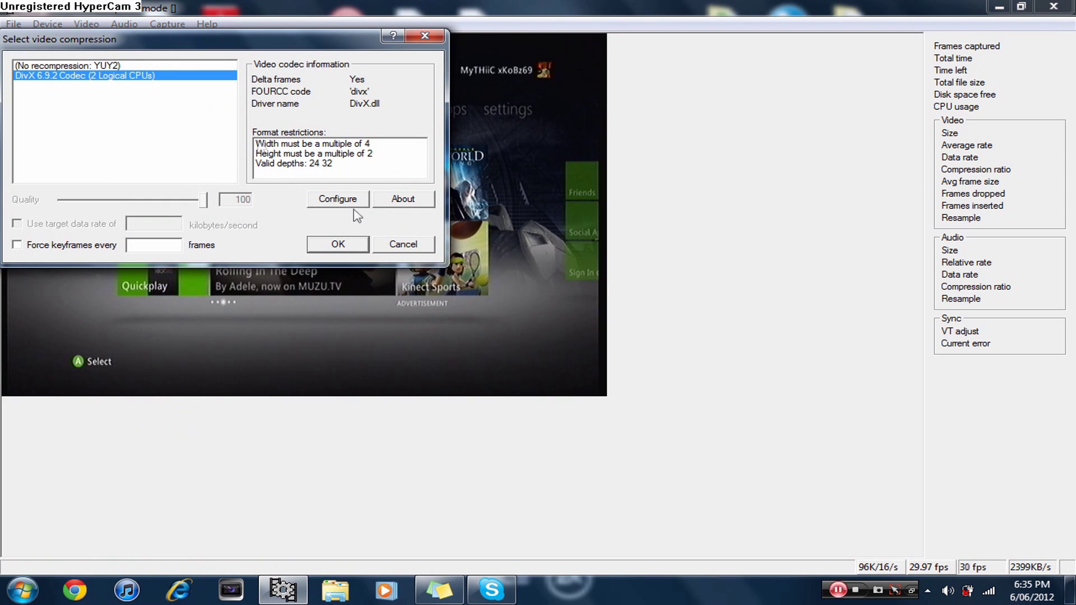
pyautogui.click(338, 200)
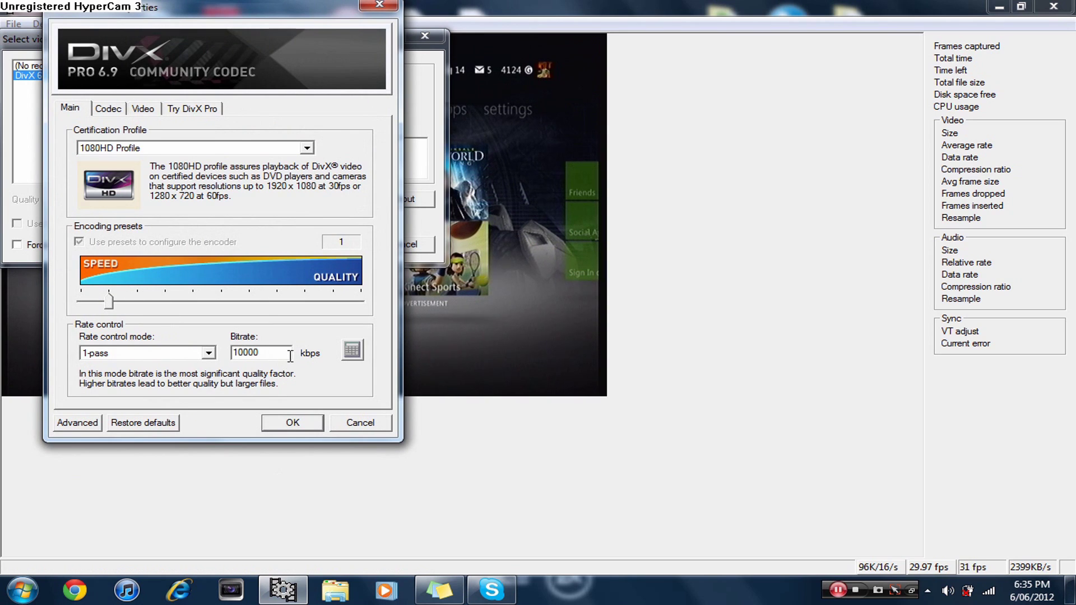
pyautogui.click(290, 429)
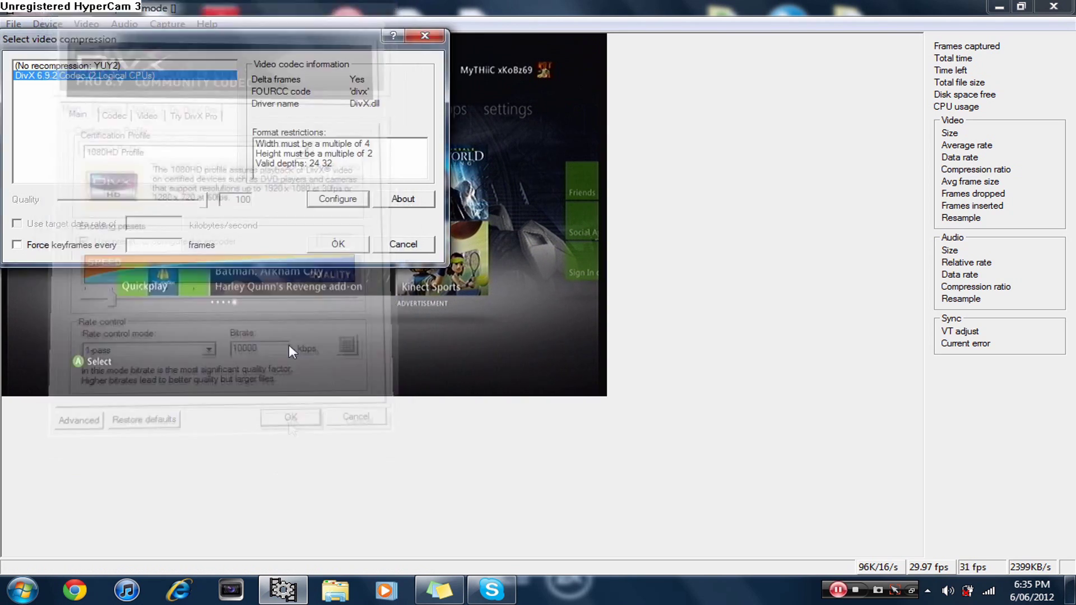
pyautogui.click(338, 245)
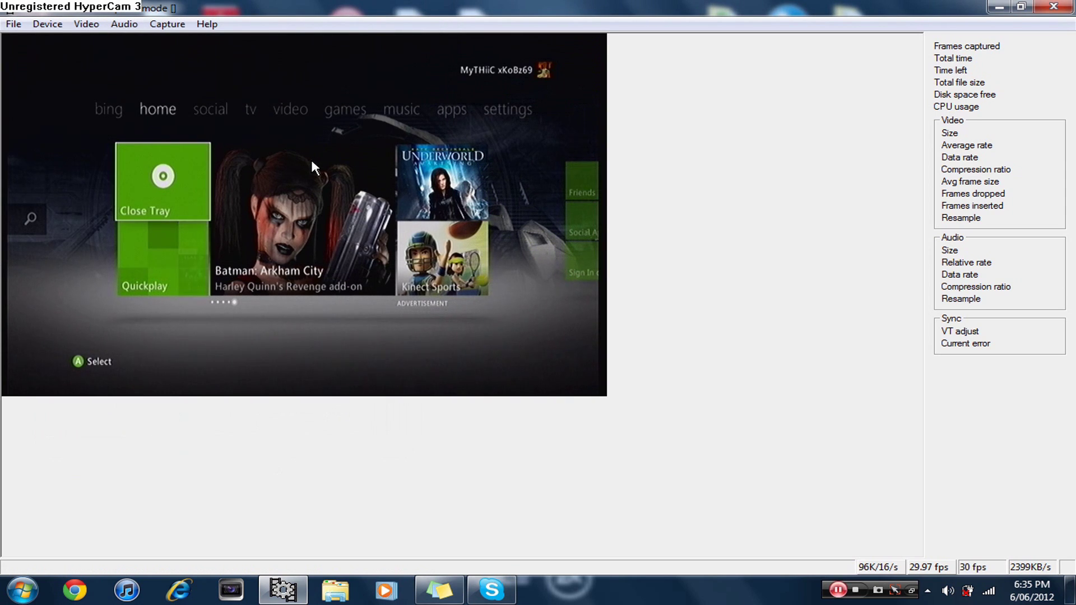
# Step: Set the capture file to Easycap Test.avi on the Desktop
pyautogui.click(48, 23)
pyautogui.moveTo(91, 31)
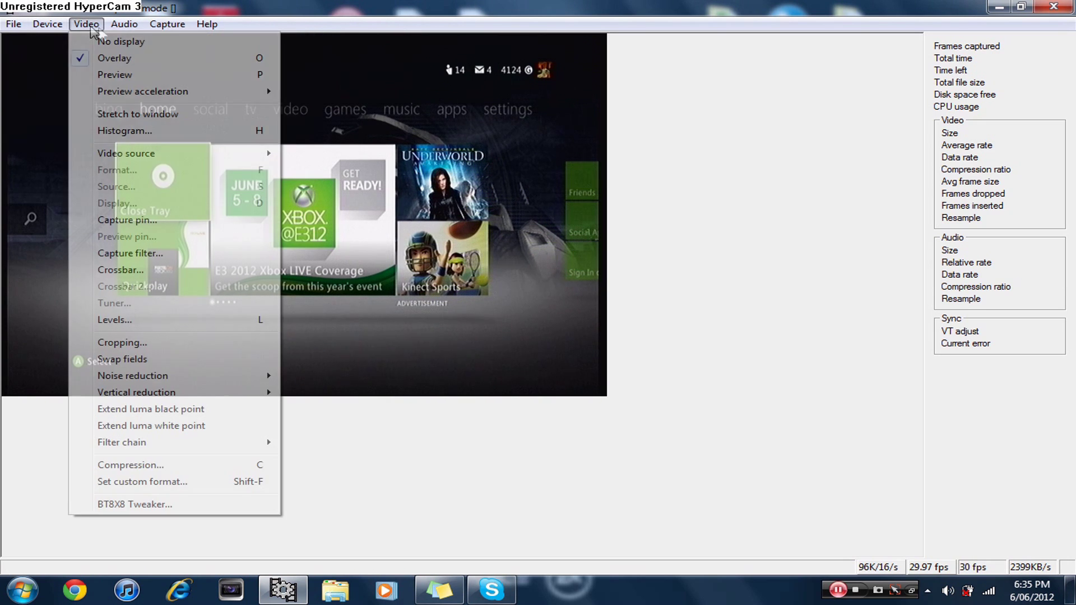
pyautogui.click(160, 26)
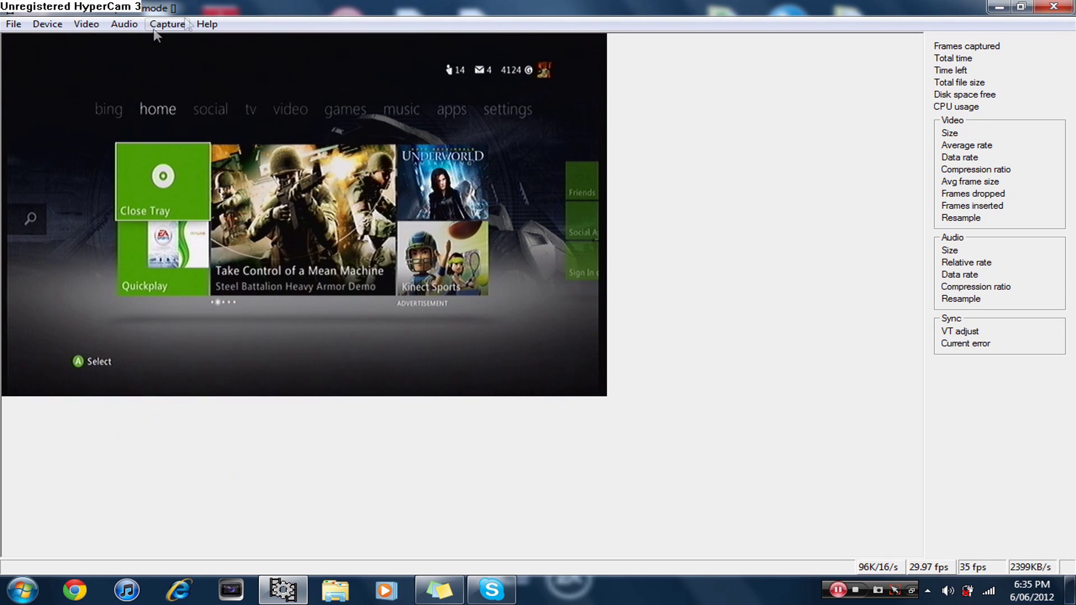
pyautogui.click(14, 24)
pyautogui.click(31, 42)
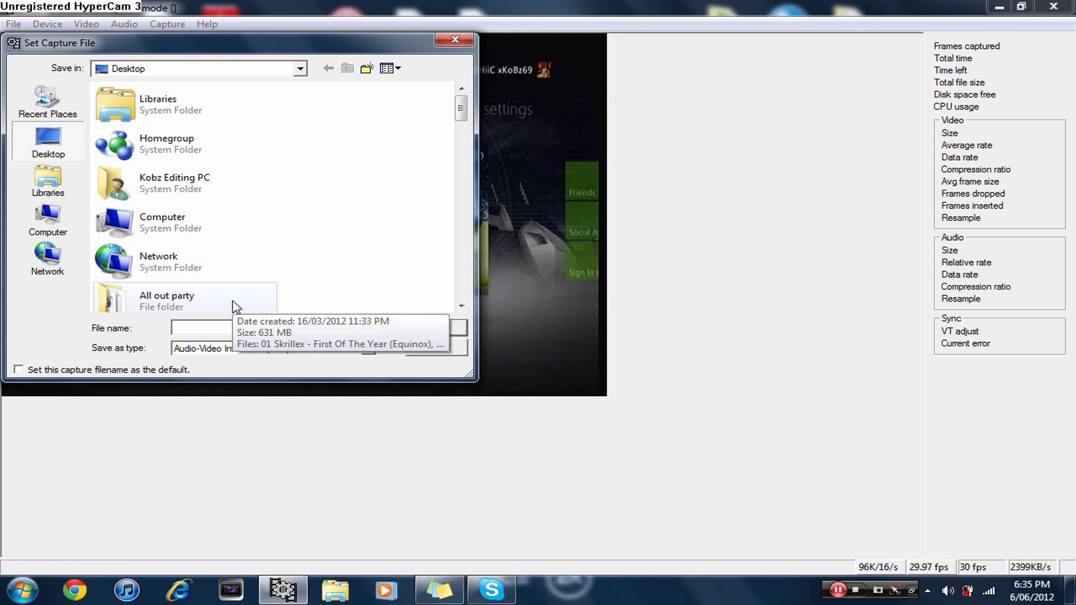
pyautogui.write('Ea')
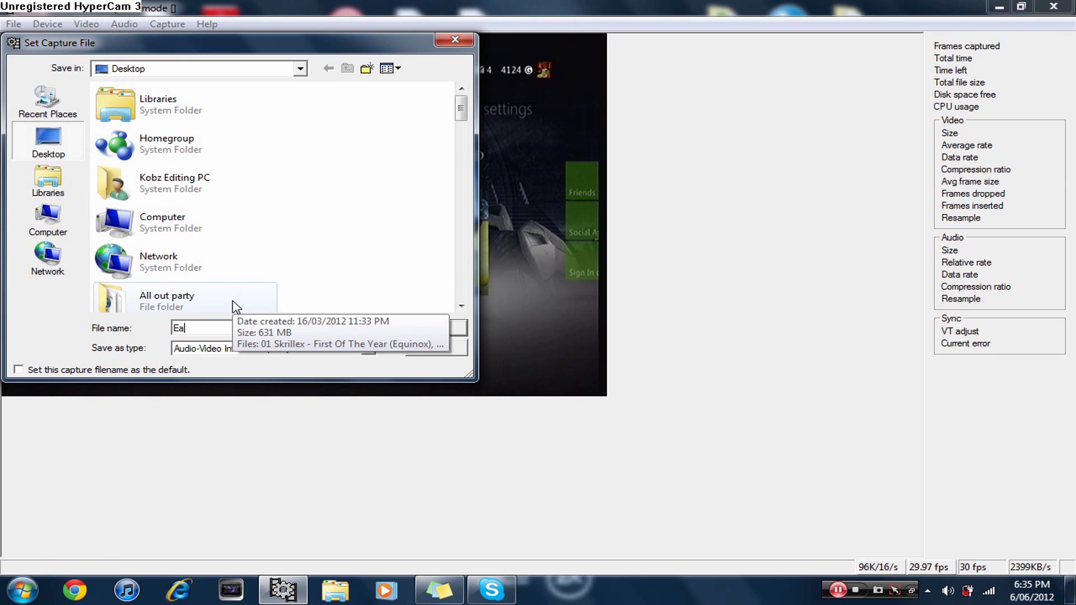
pyautogui.write('sycap Test')
pyautogui.press('Return')
# Step: Review the capture settings unchanged and keep 0 Line (USB Audio Device) as audio source
pyautogui.click(115, 24)
pyautogui.moveTo(171, 25)
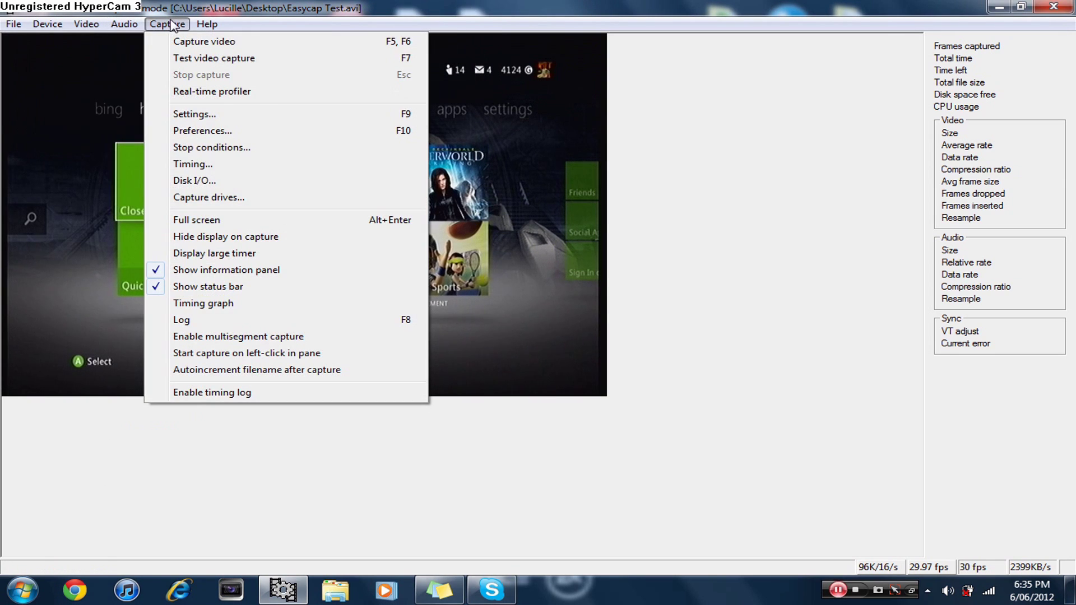
pyautogui.click(212, 115)
pyautogui.click(399, 37)
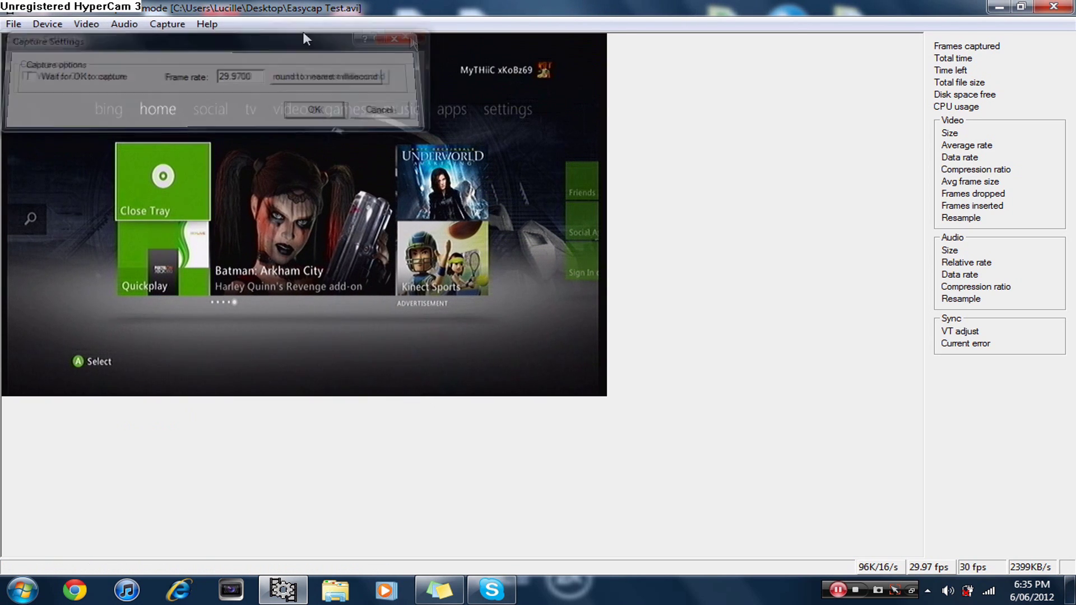
pyautogui.click(137, 28)
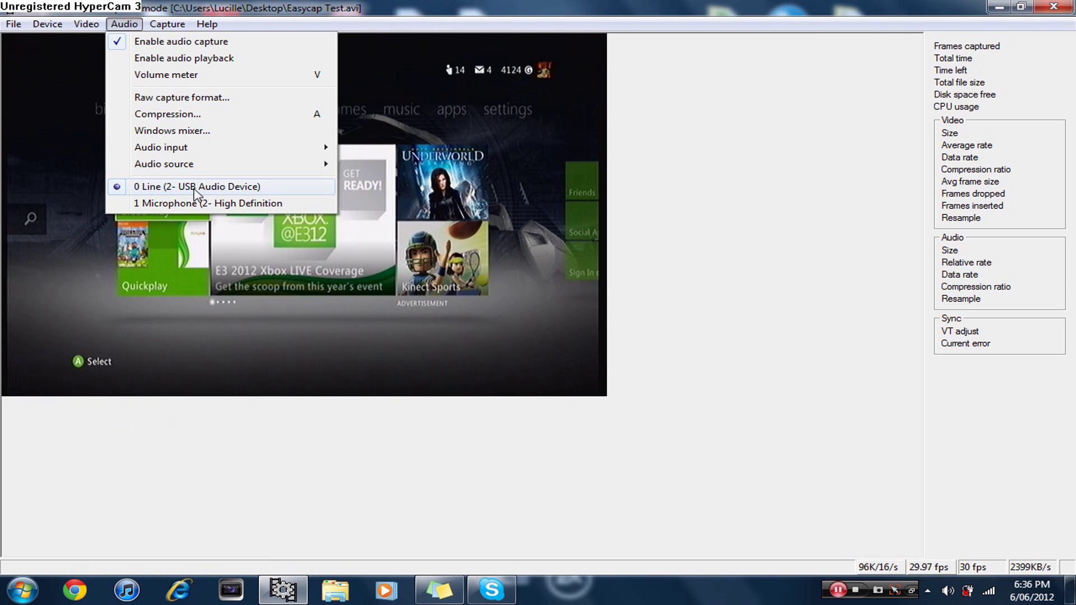
pyautogui.click(330, 6)
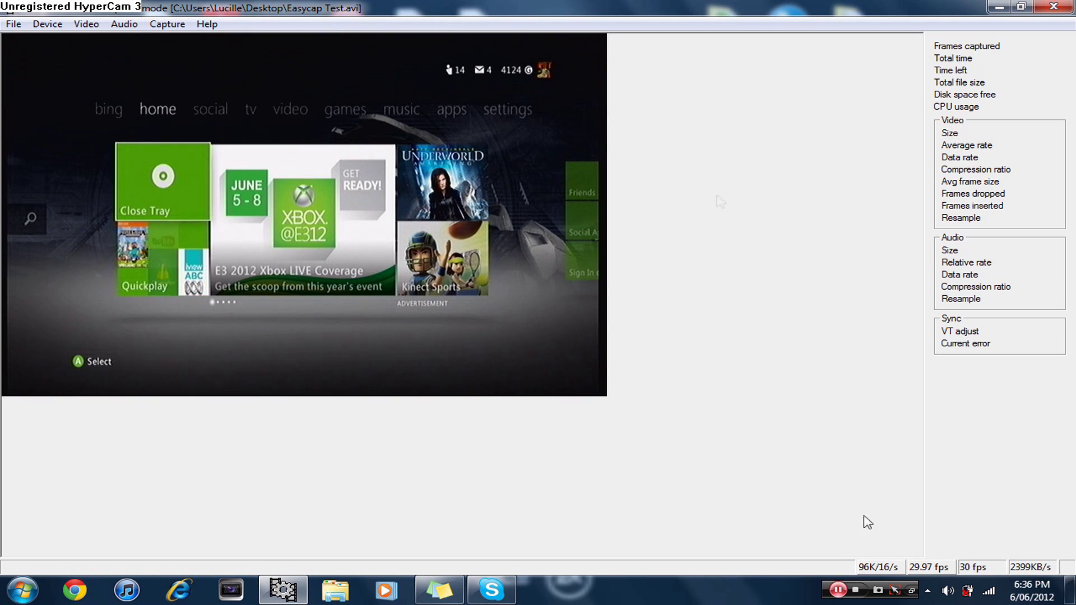
# Step: Confirm the USB Line recording device uses 2 channel, 16 bit, 48000 Hz (DVD Quality)
pyautogui.click(948, 591)
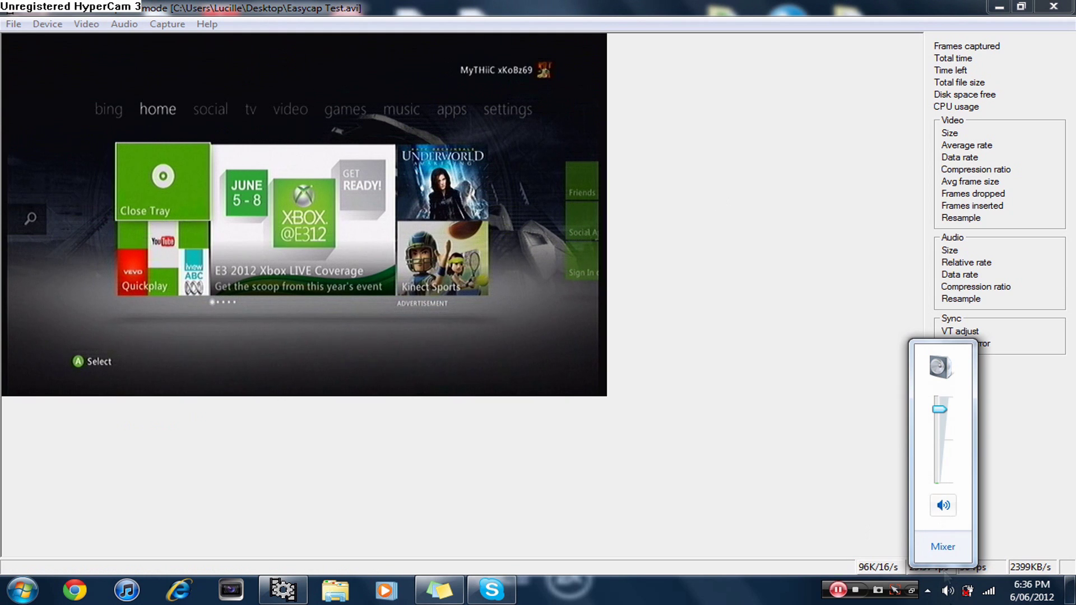
pyautogui.rightClick(948, 591)
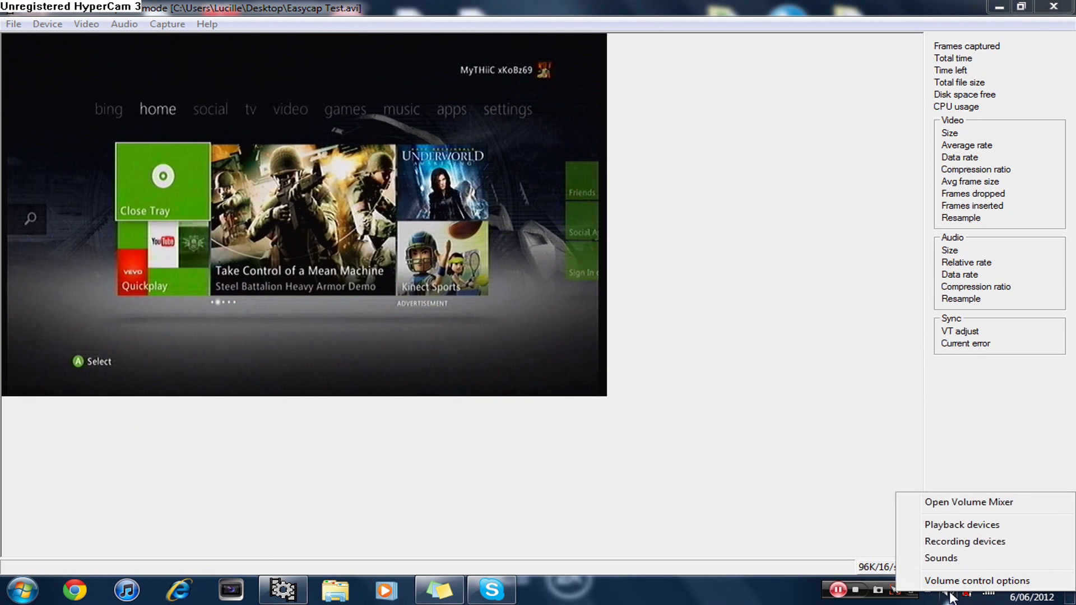
pyautogui.click(948, 542)
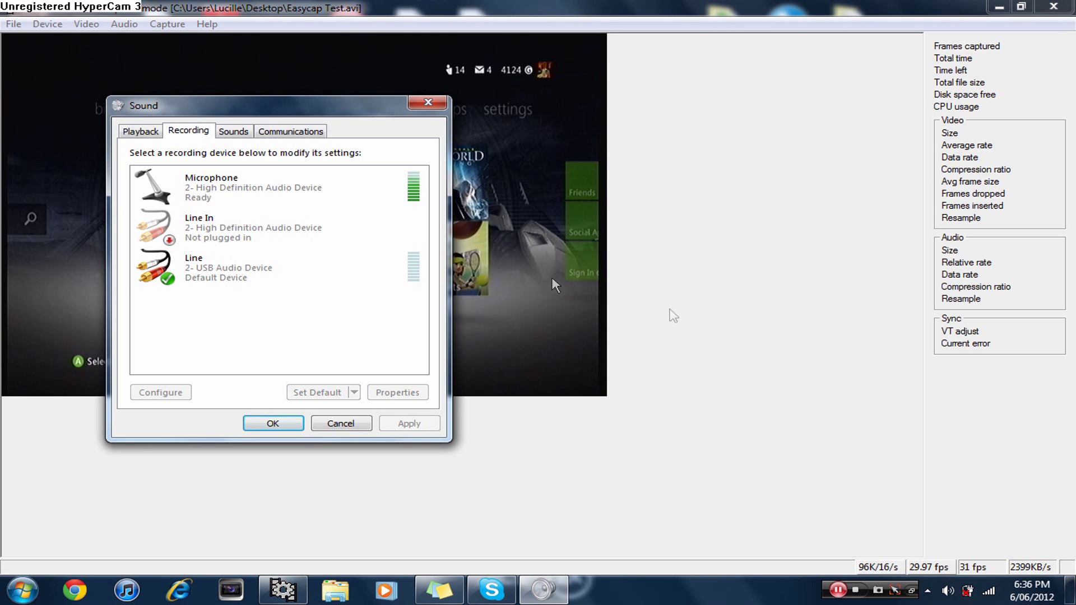
pyautogui.click(343, 278)
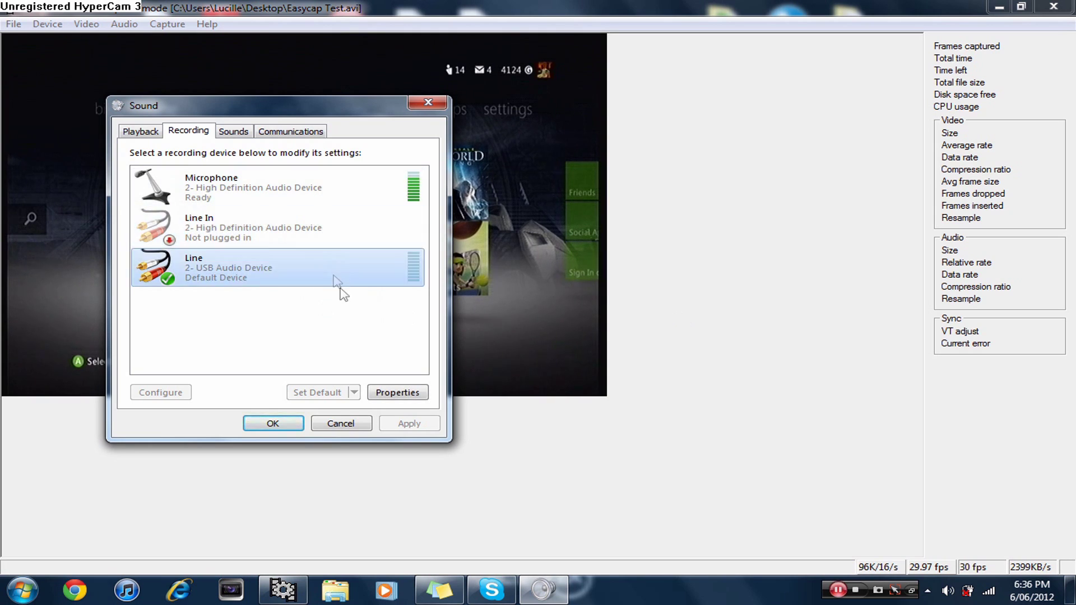
pyautogui.click(396, 392)
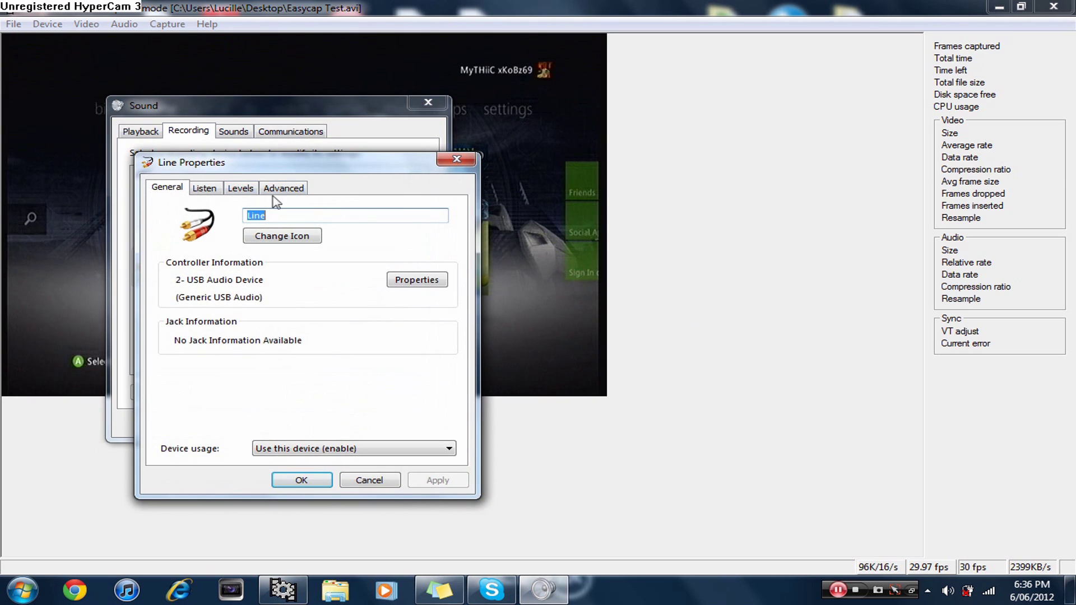
pyautogui.click(279, 190)
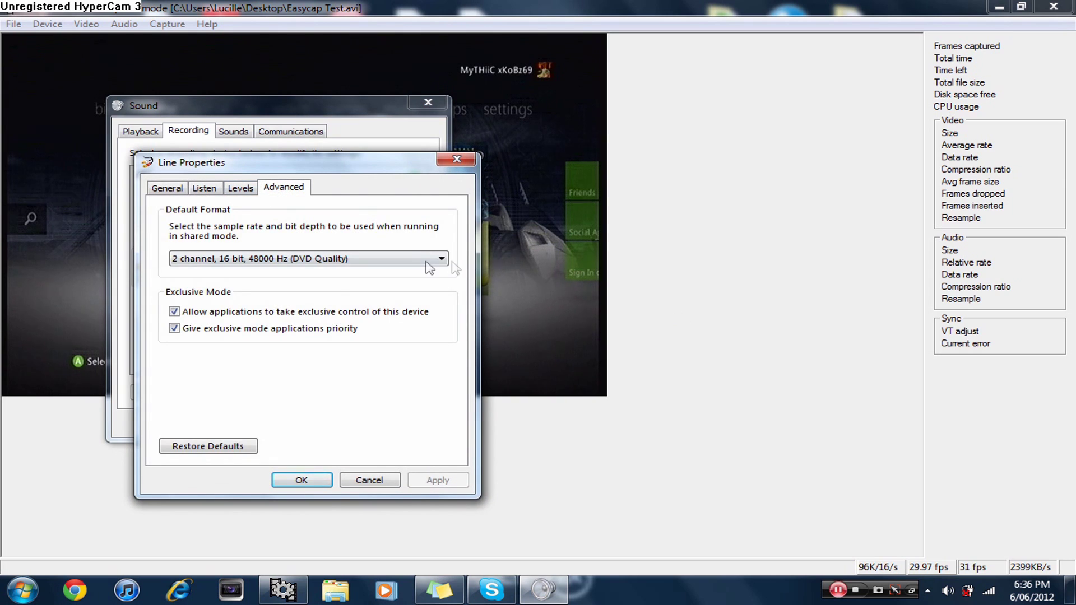
pyautogui.click(426, 261)
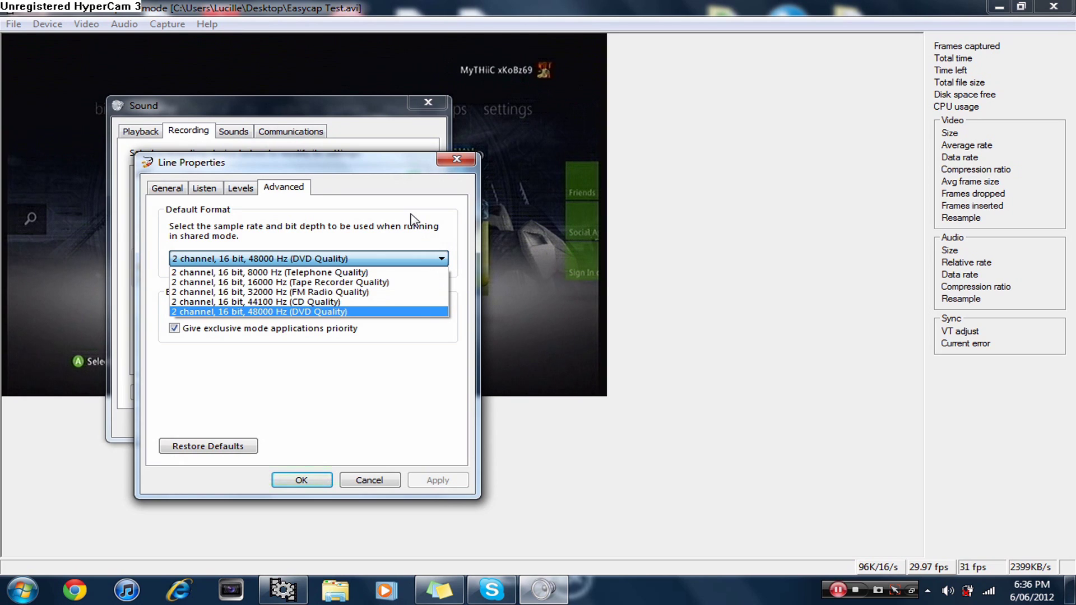
pyautogui.click(344, 379)
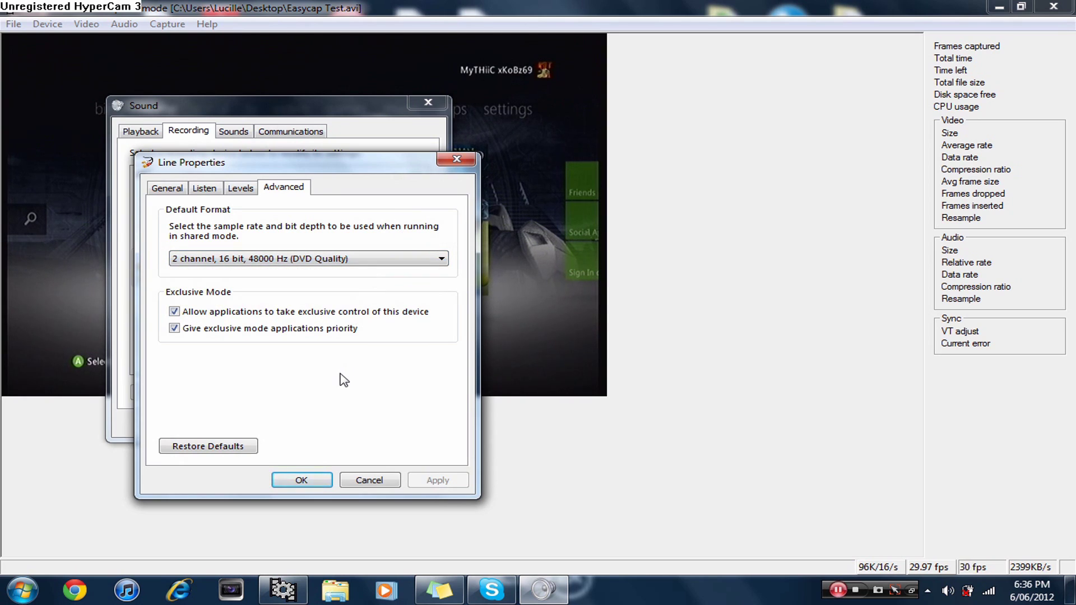
pyautogui.click(387, 482)
pyautogui.click(347, 424)
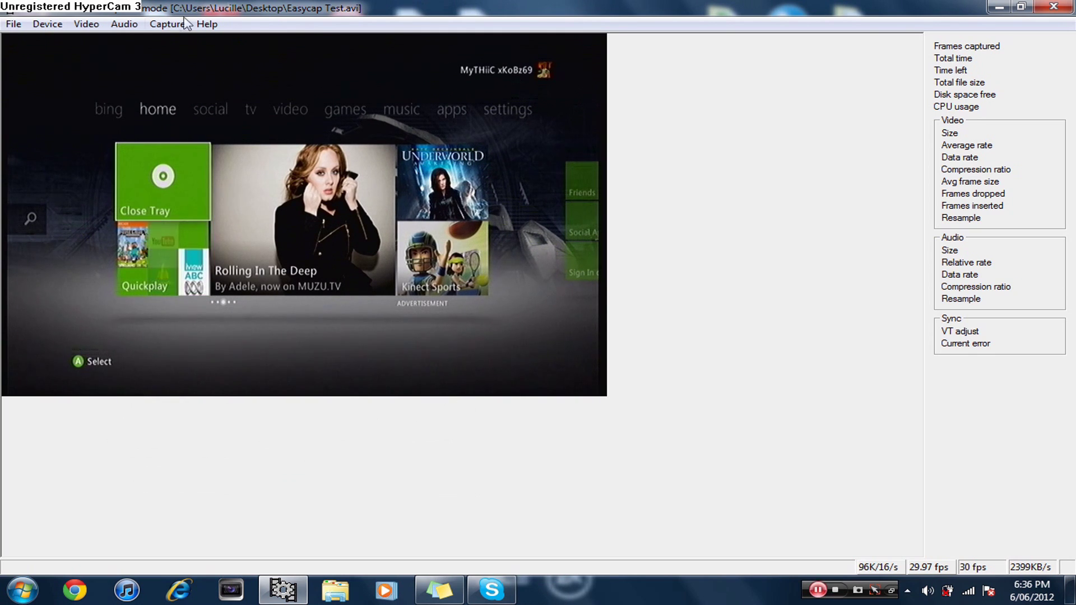
# Step: Record a 1:02 Xbox capture to Easycap Test.avi, 1866 frames with none dropped
pyautogui.click(126, 25)
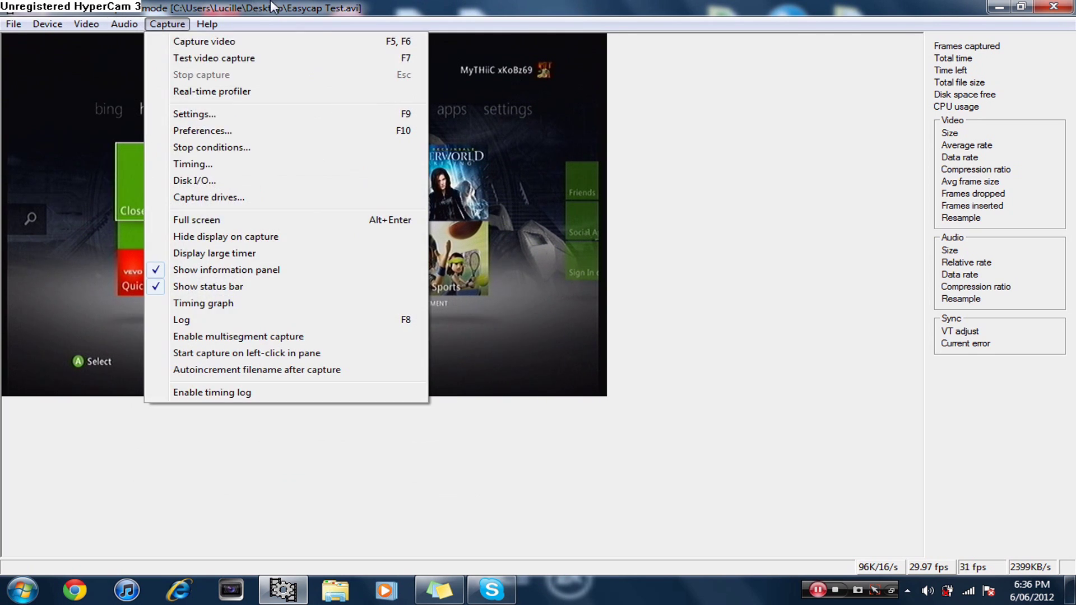
pyautogui.click(167, 24)
pyautogui.click(126, 24)
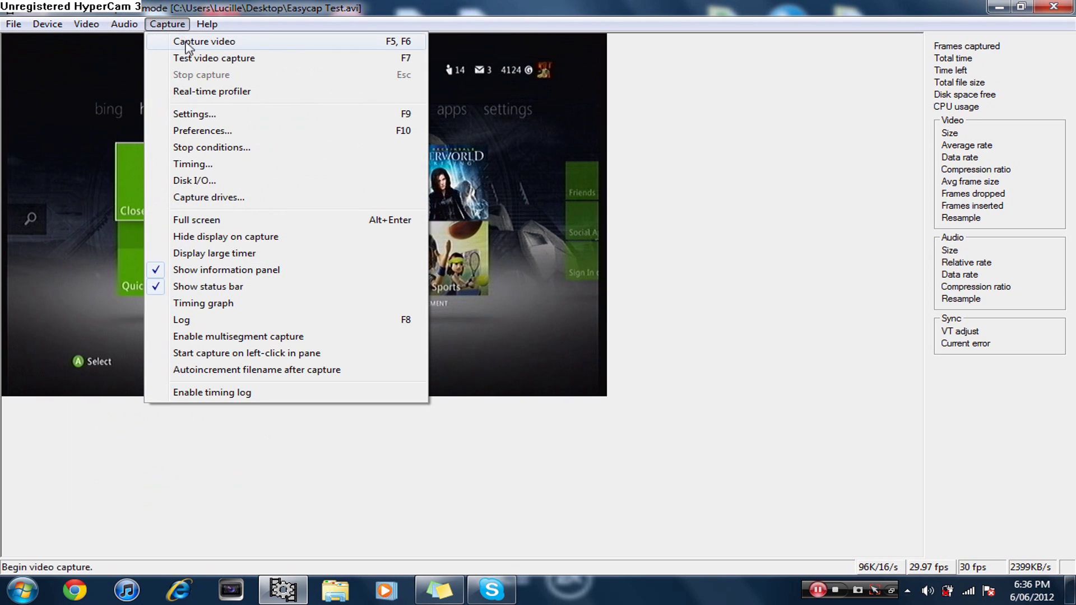
pyautogui.click(187, 42)
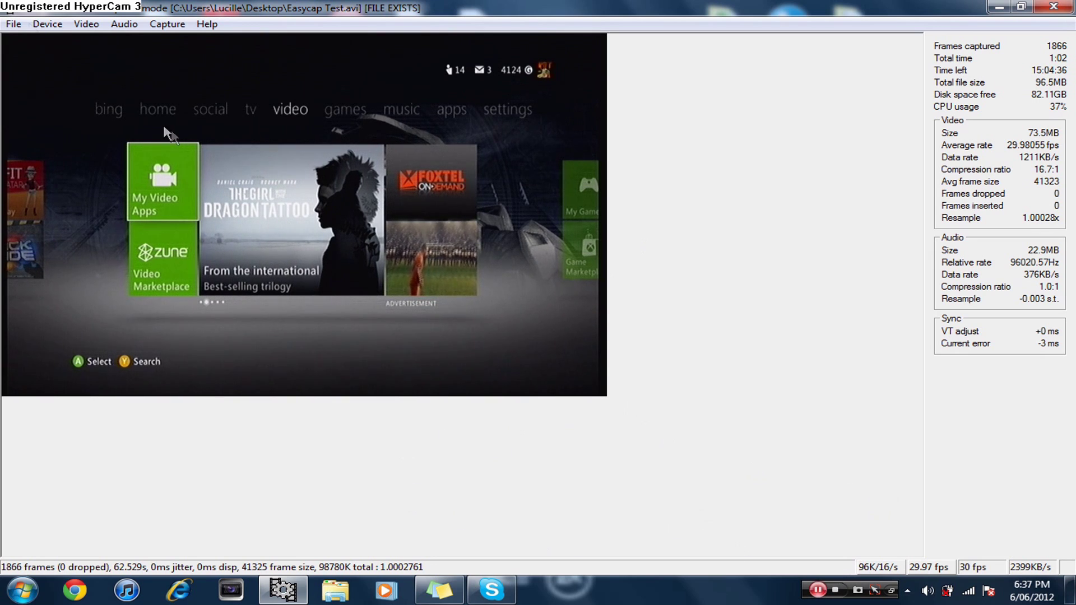
pyautogui.click(13, 24)
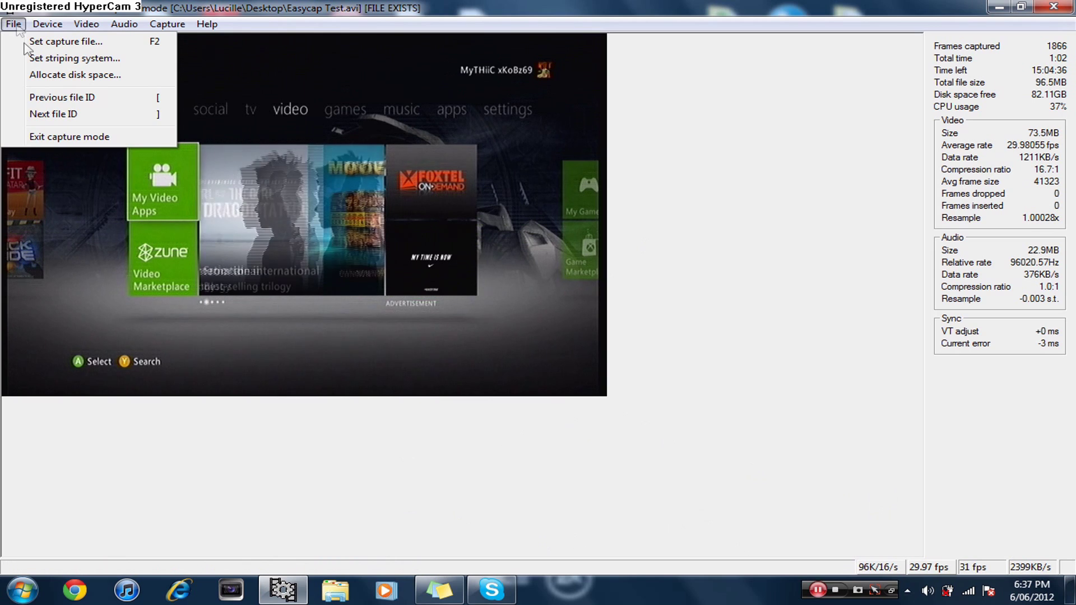
# Step: Exit capture mode and load Easycap Test.avi from the desktop into VirtualDub
pyautogui.click(53, 137)
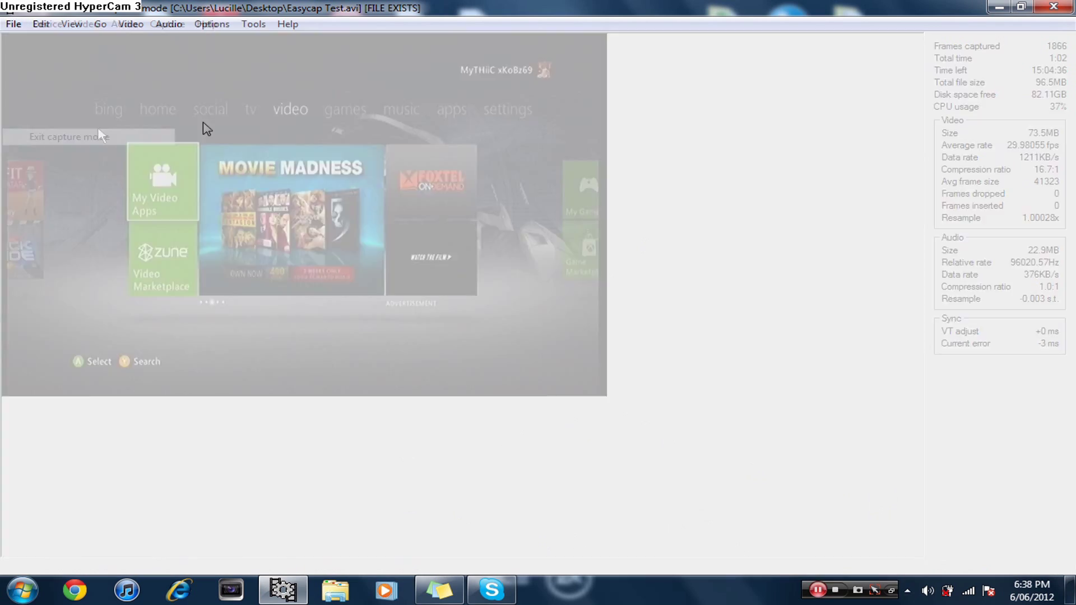
pyautogui.click(1070, 588)
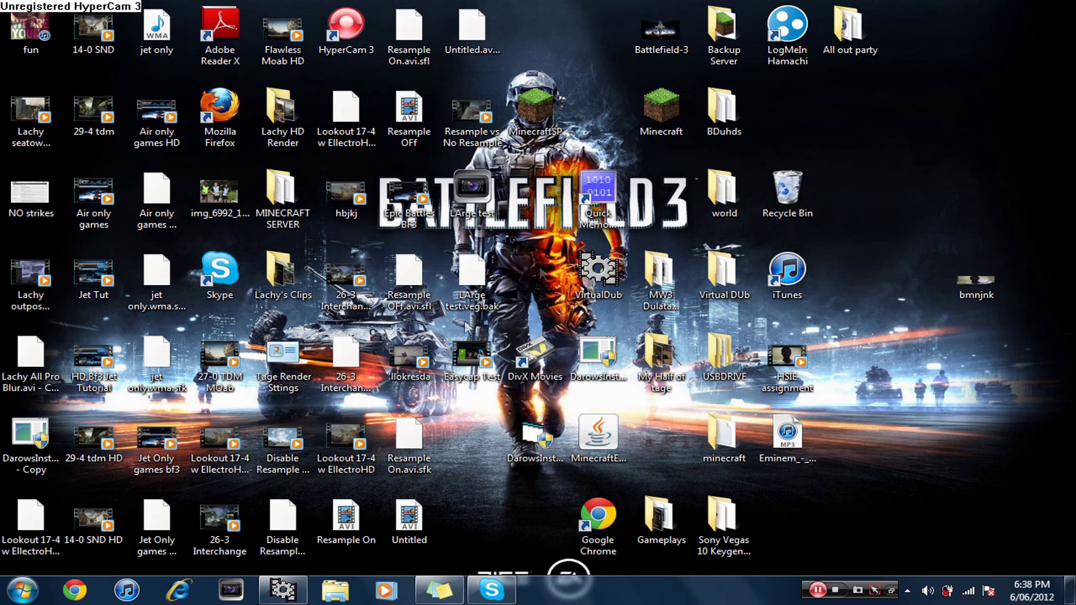
pyautogui.moveTo(461, 366); pyautogui.dragTo(112, 262)
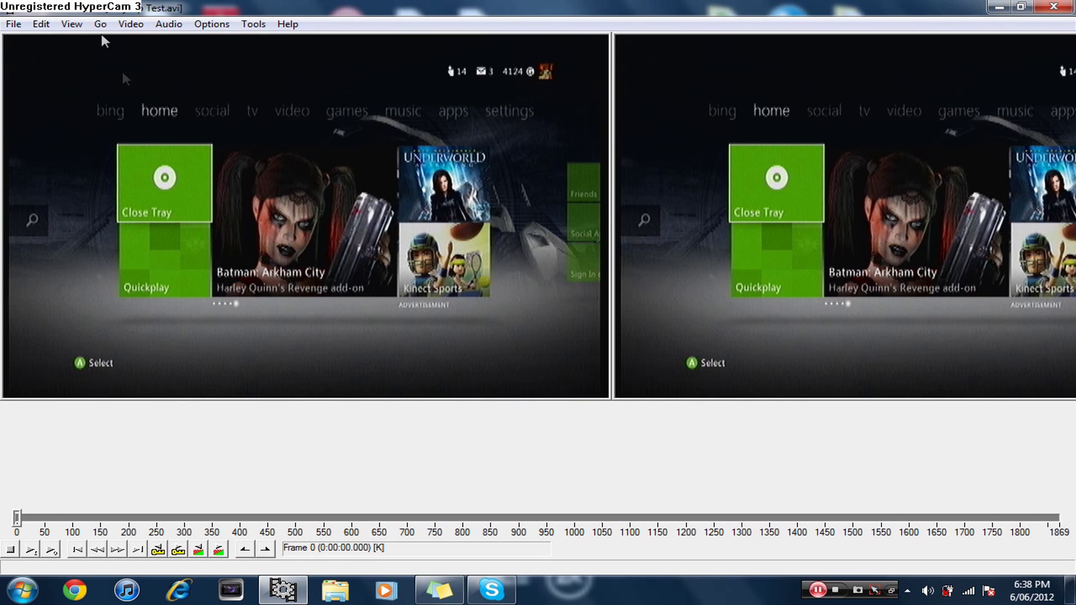
# Step: Add a yadif deinterlace filter to the video filter chain
pyautogui.click(100, 24)
pyautogui.moveTo(129, 27)
pyautogui.click(158, 41)
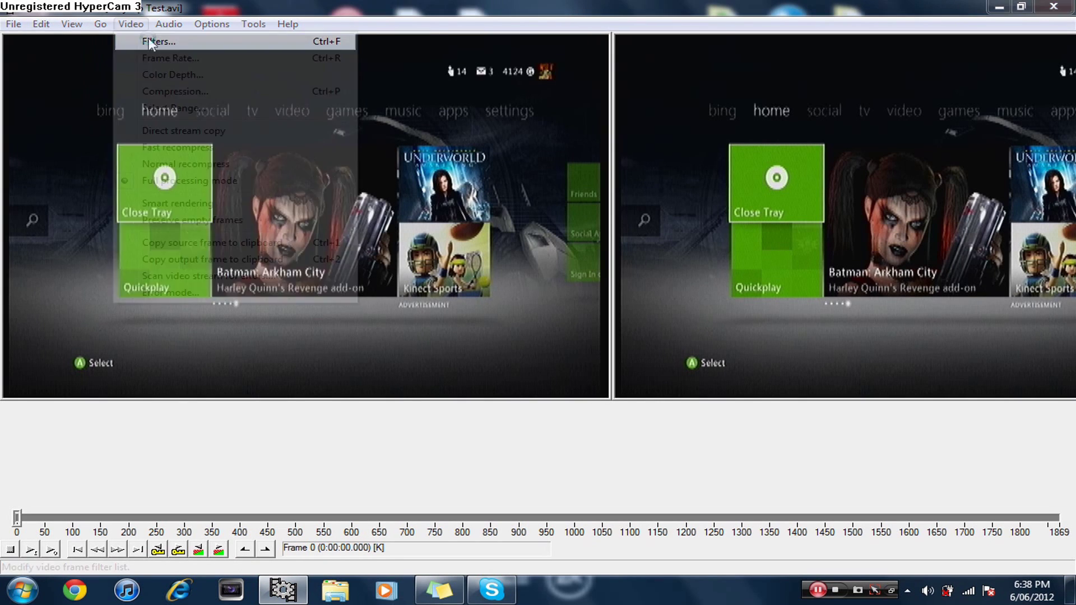
pyautogui.click(387, 115)
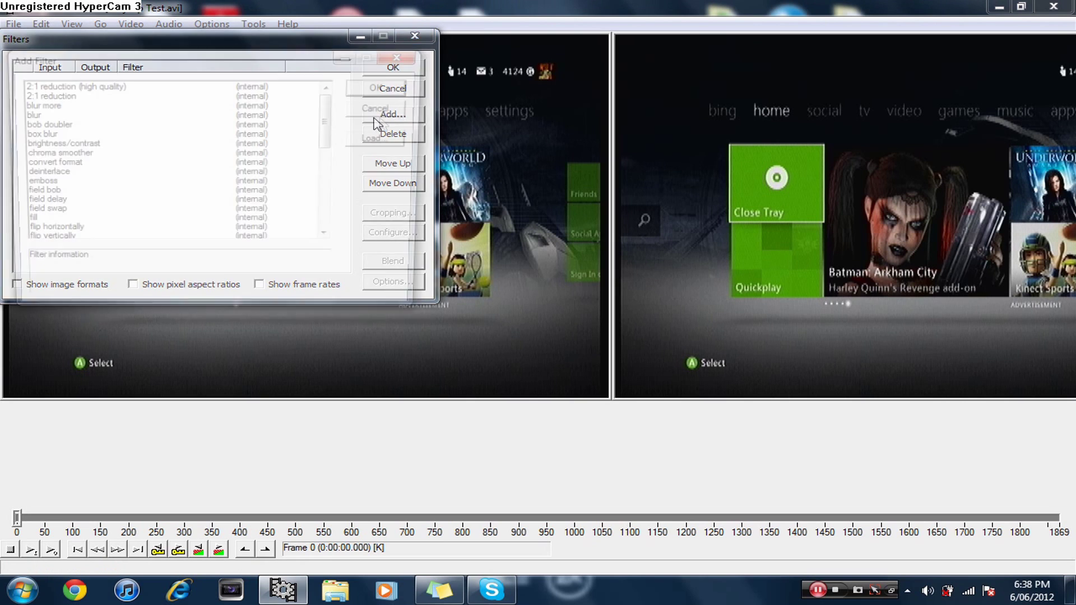
pyautogui.doubleClick(56, 175)
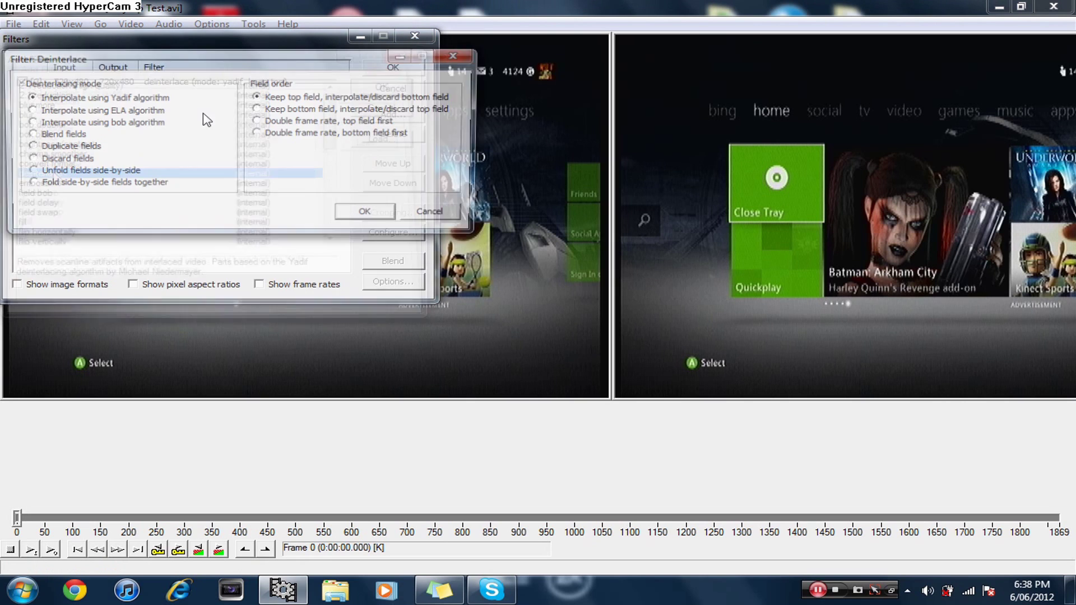
pyautogui.click(363, 214)
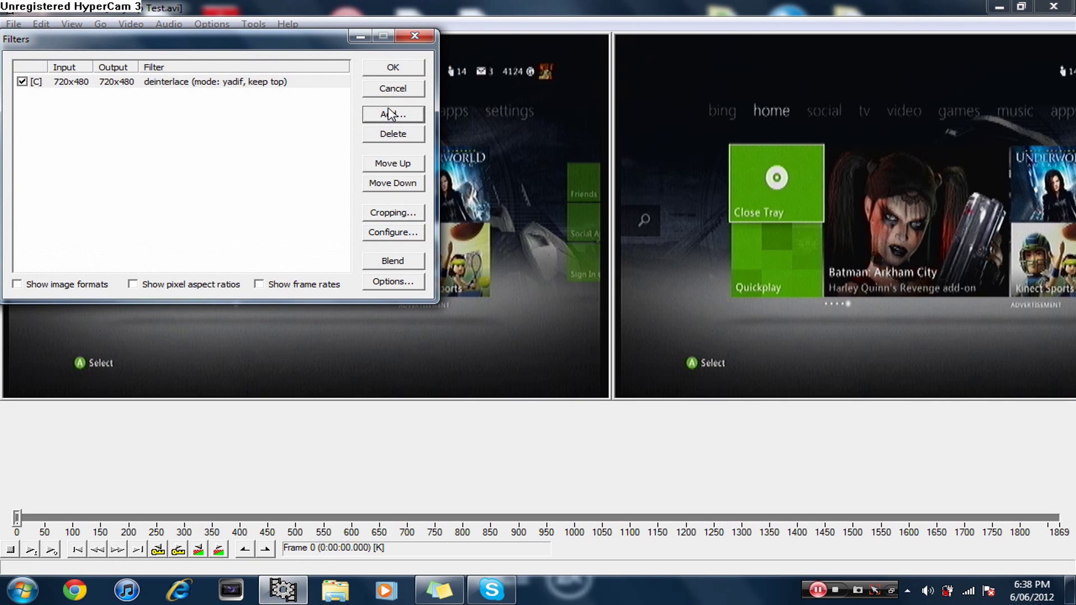
# Step: Add a sharpen filter with strength 23
pyautogui.click(391, 114)
pyautogui.moveTo(330, 115); pyautogui.dragTo(330, 188)
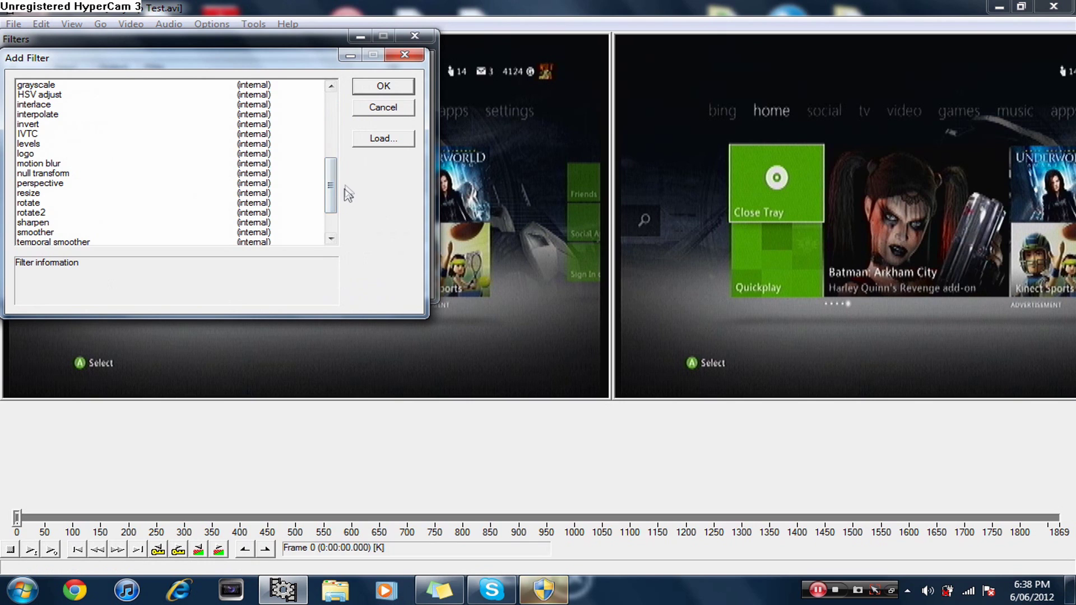
pyautogui.doubleClick(48, 232)
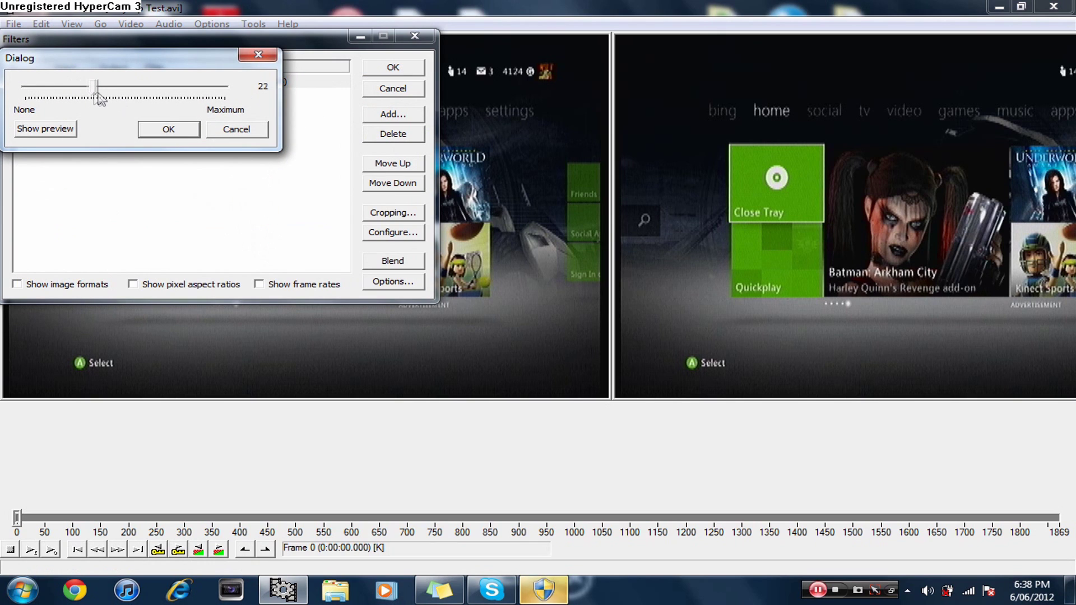
pyautogui.click(161, 130)
# Step: Add a precise bicubic resize from 720x480 to 1280x720 and apply the filter chain
pyautogui.click(386, 113)
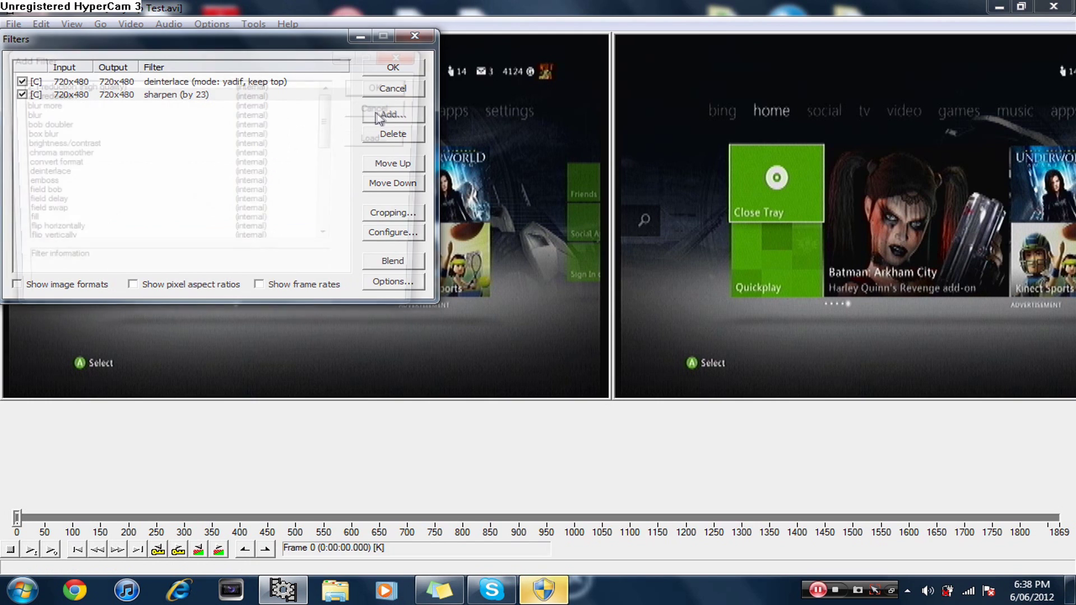
pyautogui.moveTo(336, 127); pyautogui.dragTo(331, 195)
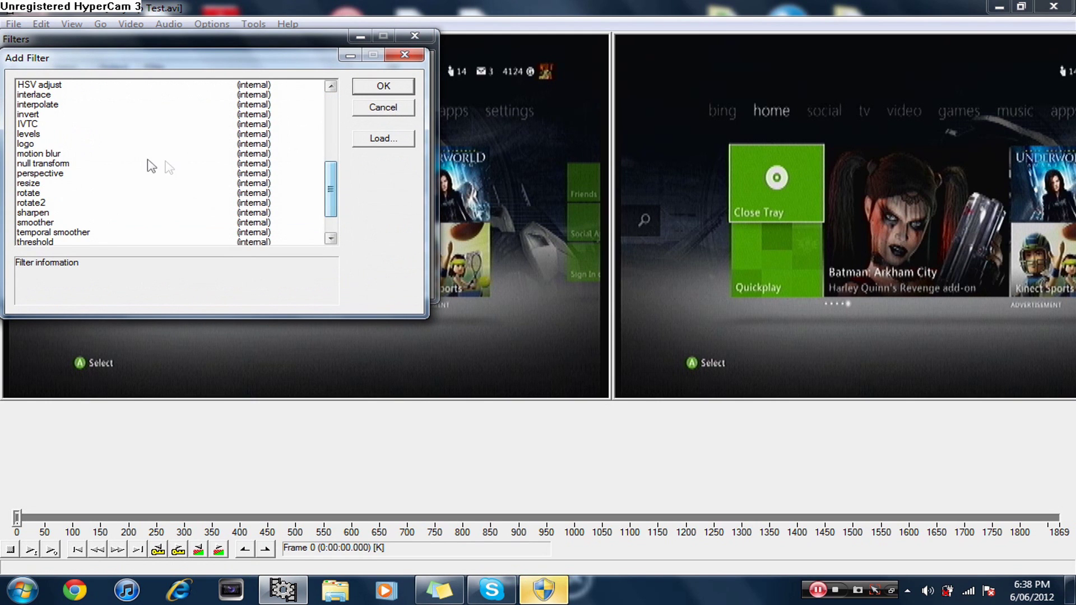
pyautogui.doubleClick(47, 184)
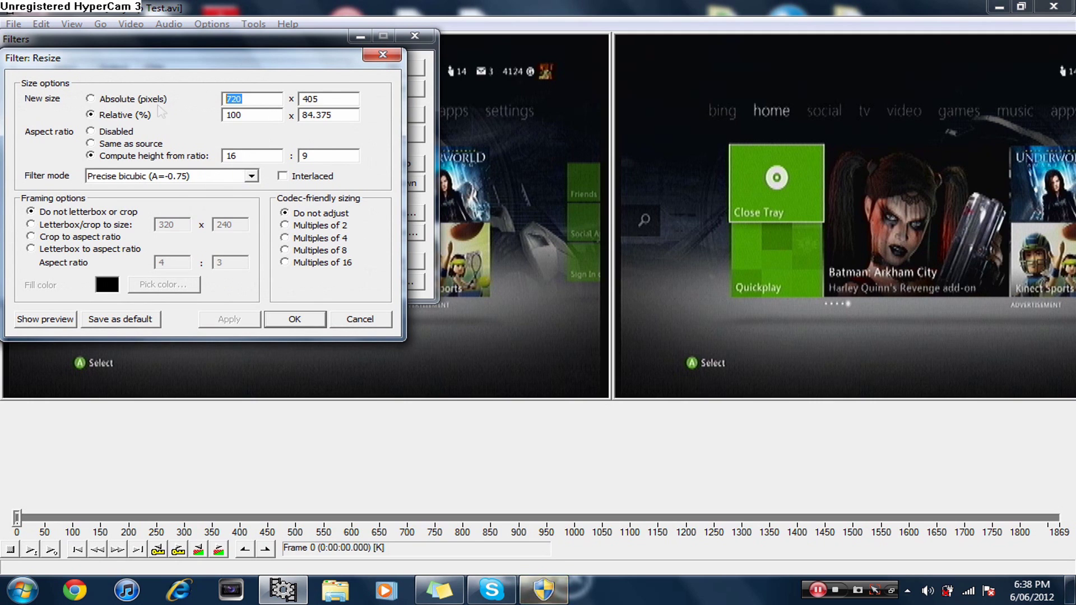
pyautogui.click(292, 319)
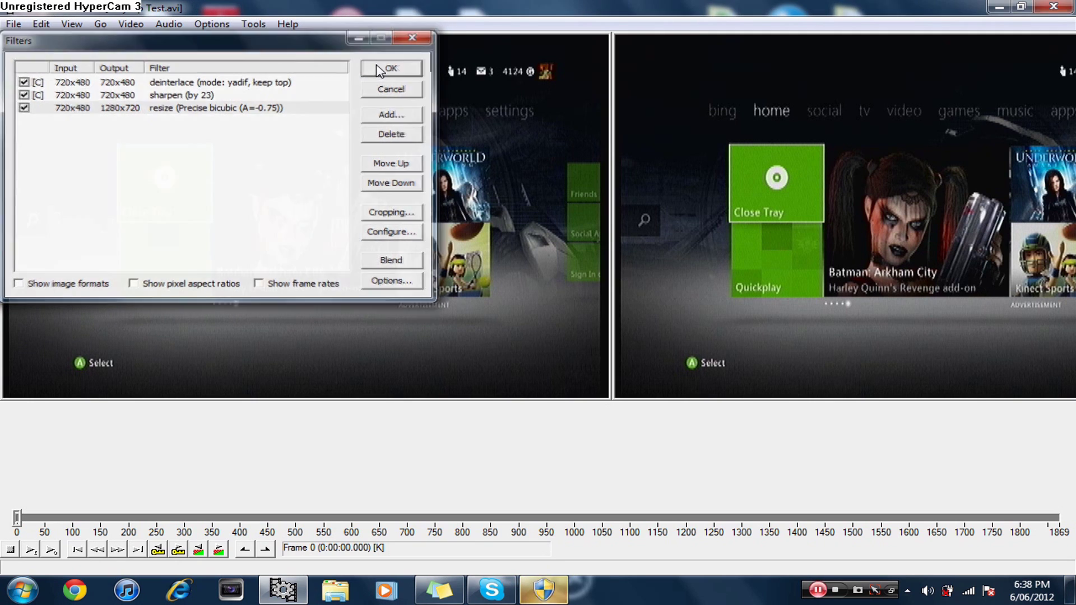
pyautogui.click(393, 67)
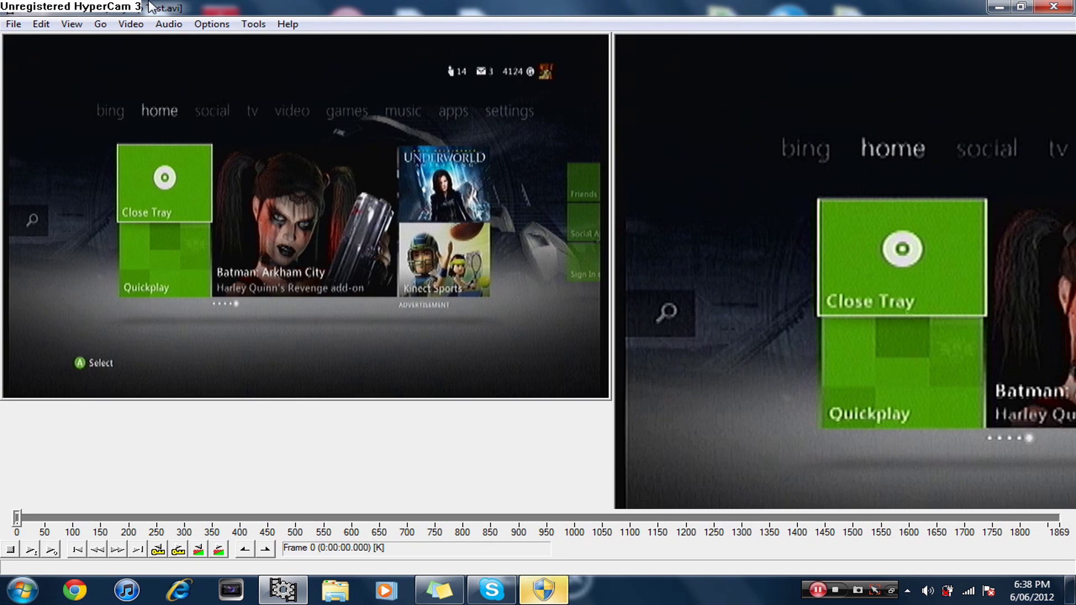
pyautogui.click(227, 26)
# Step: Set output compression to DivX 6.9.2 Codec, 1080HD Profile, 1-pass at 10000 kbps
pyautogui.moveTo(168, 25)
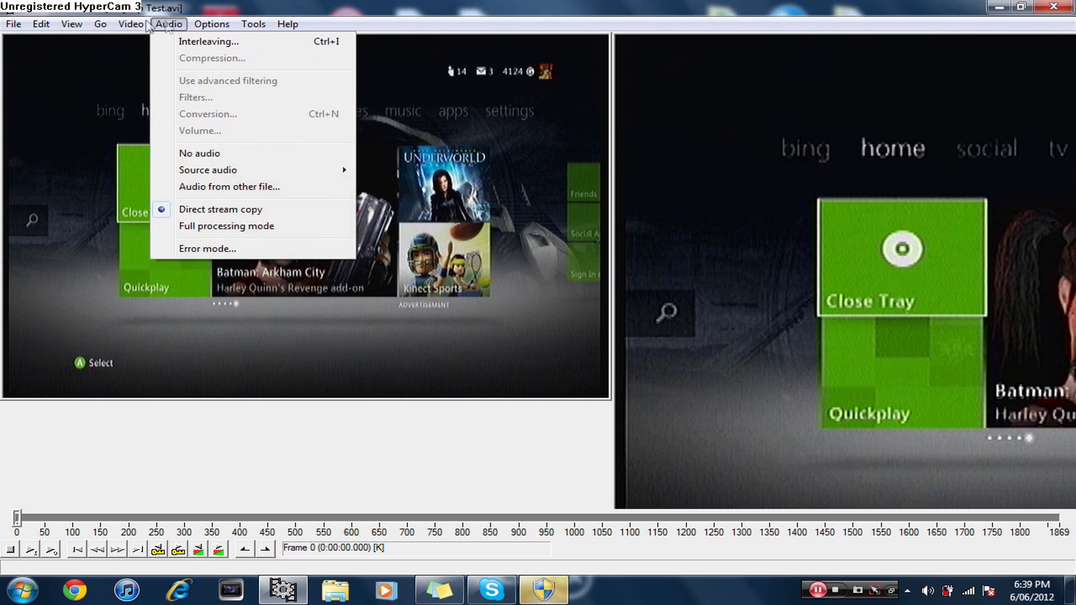
pyautogui.moveTo(131, 25)
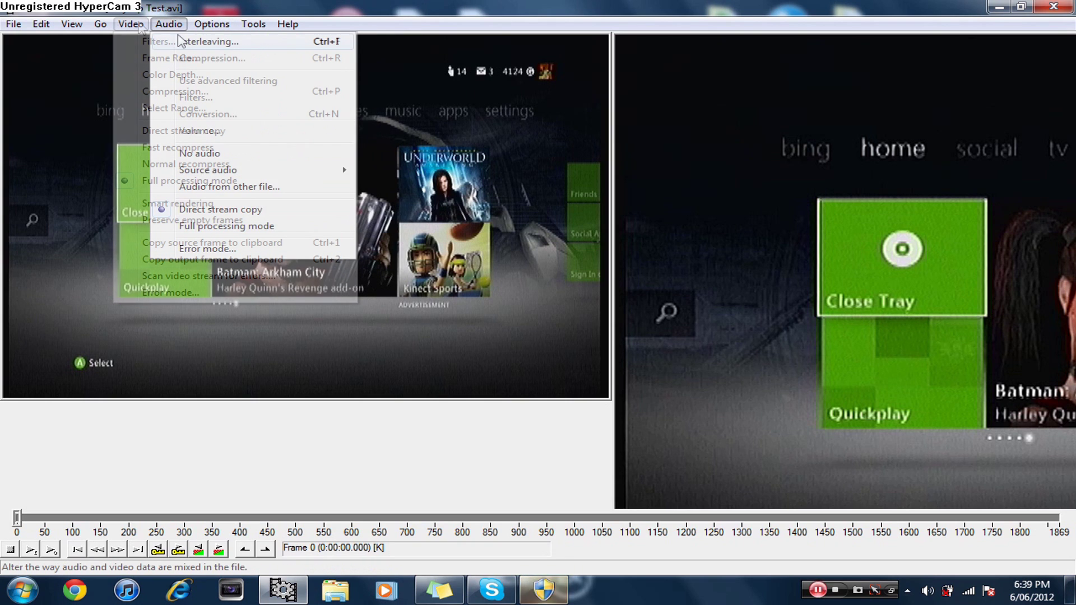
pyautogui.moveTo(81, 26)
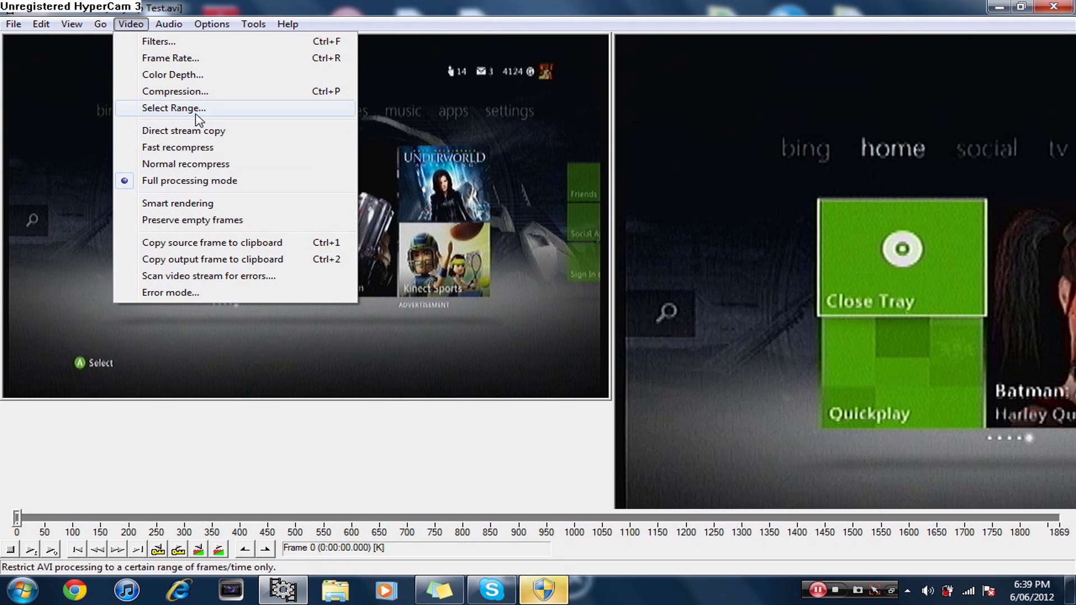
pyautogui.click(211, 92)
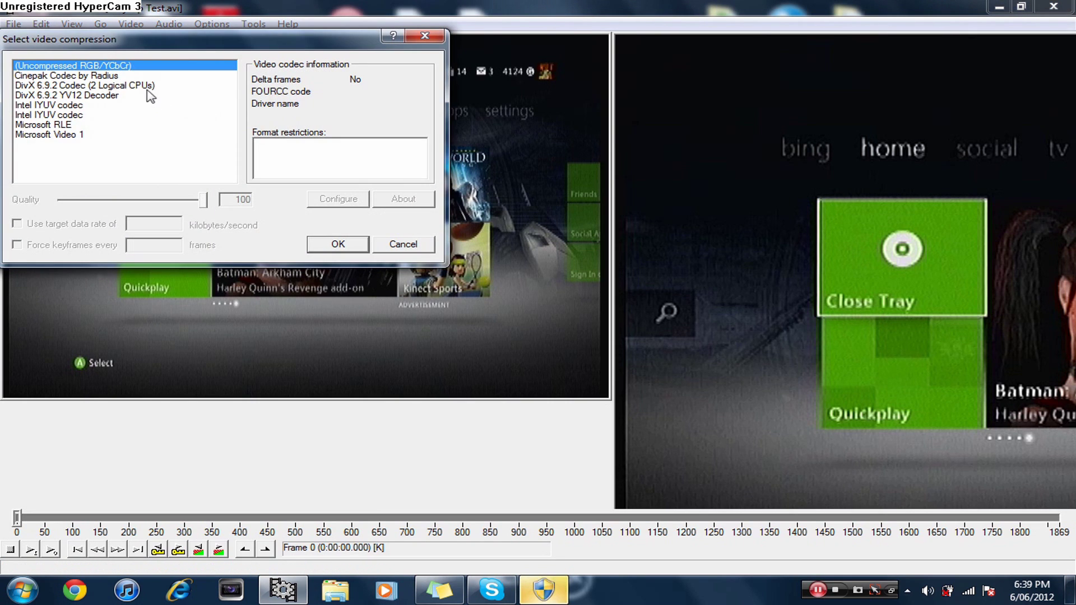
pyautogui.click(147, 87)
pyautogui.click(338, 198)
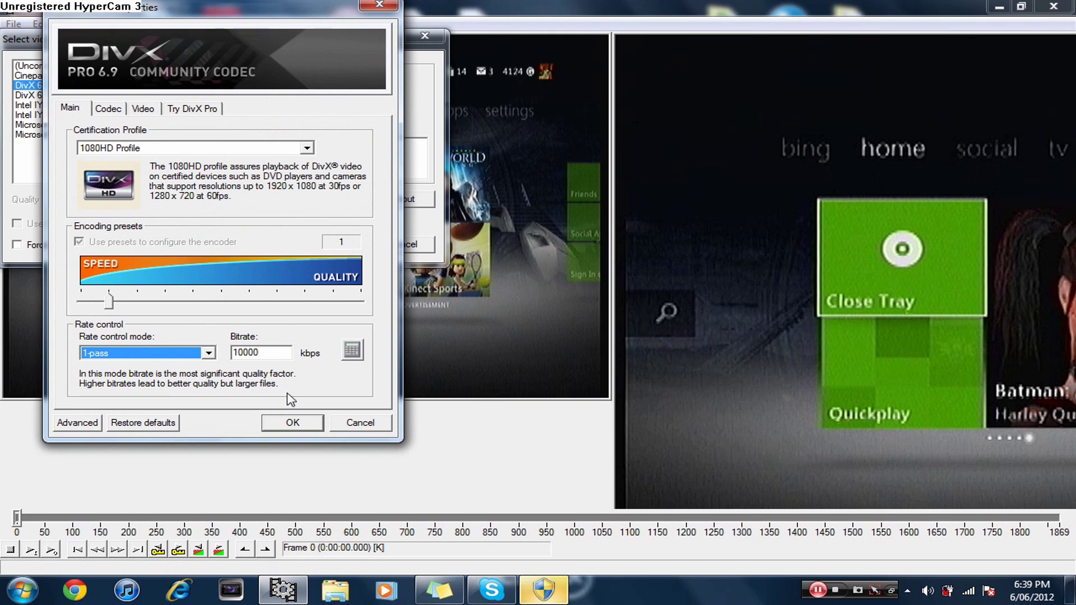
pyautogui.click(286, 423)
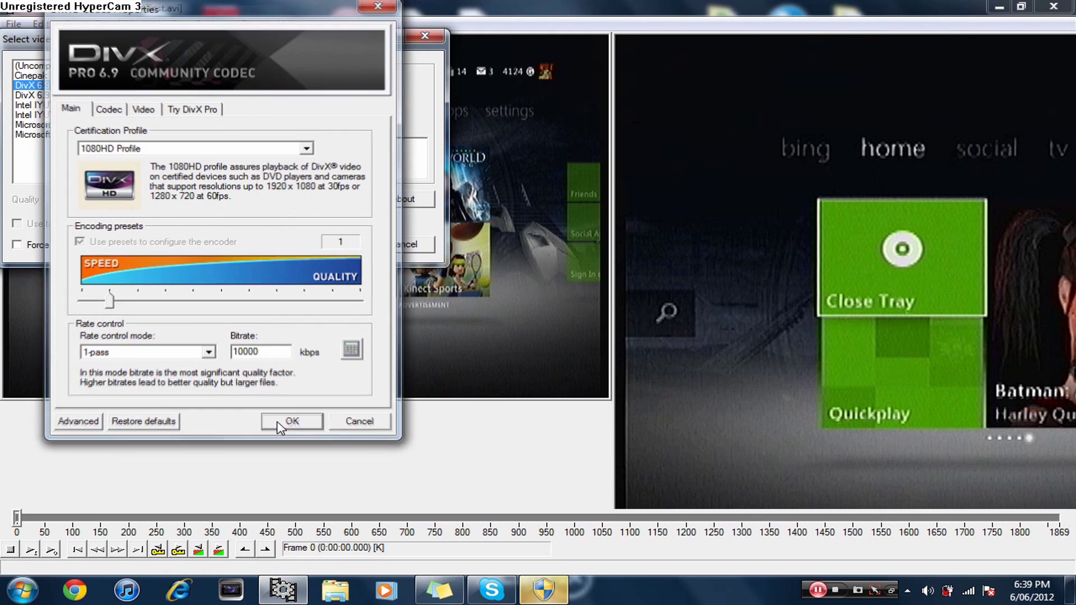
pyautogui.click(349, 248)
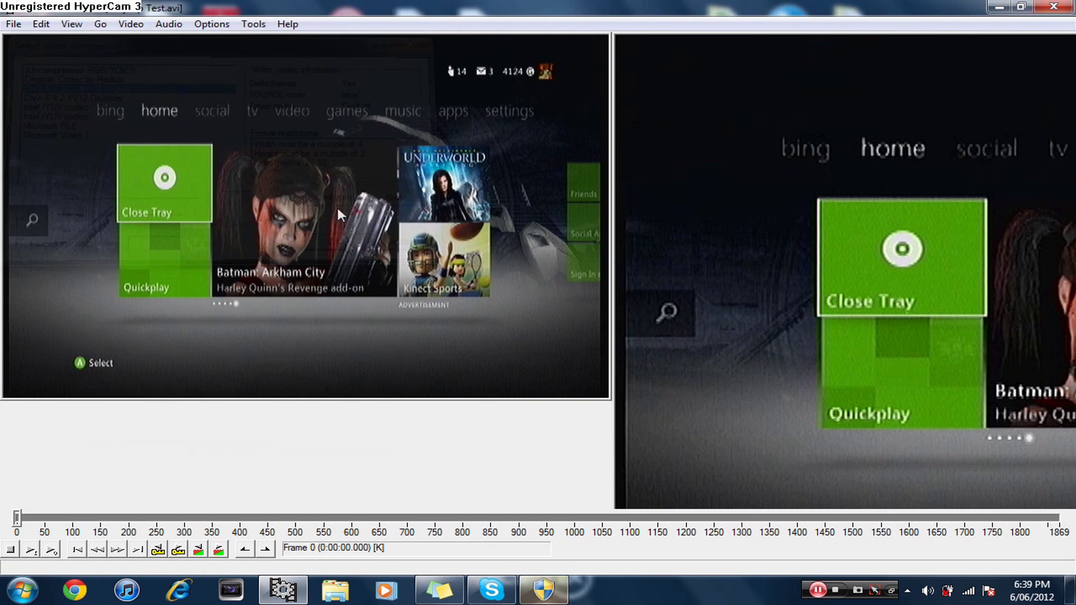
pyautogui.click(12, 25)
# Step: Save the processed clip as an AVI named Kobzb after an invalid path error
pyautogui.click(240, 160)
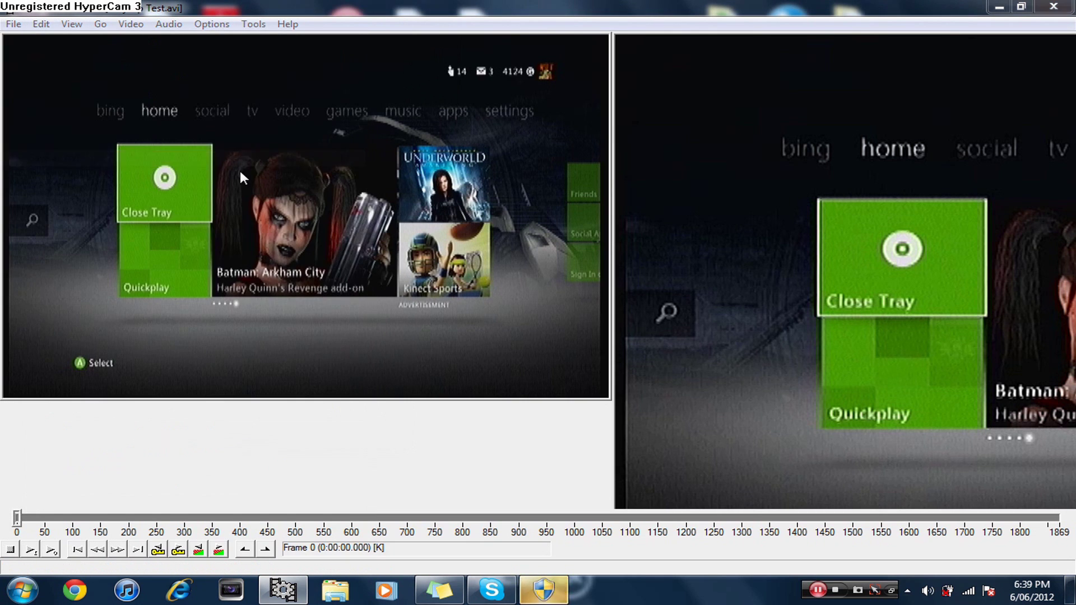
pyautogui.write('gvf\\jvfskhvfgs')
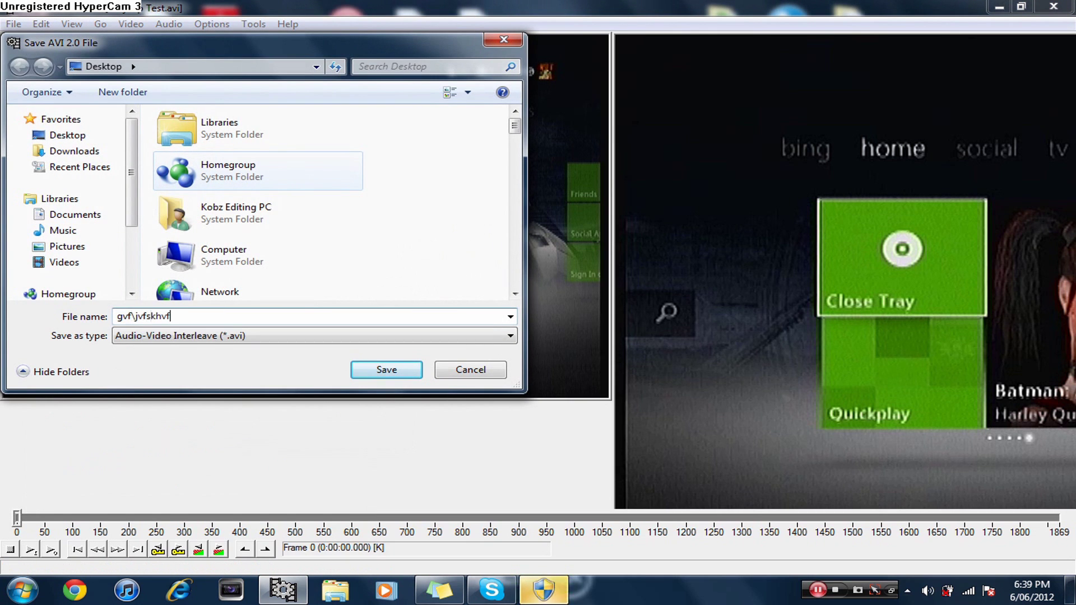
pyautogui.press('Return')
pyautogui.click(649, 305)
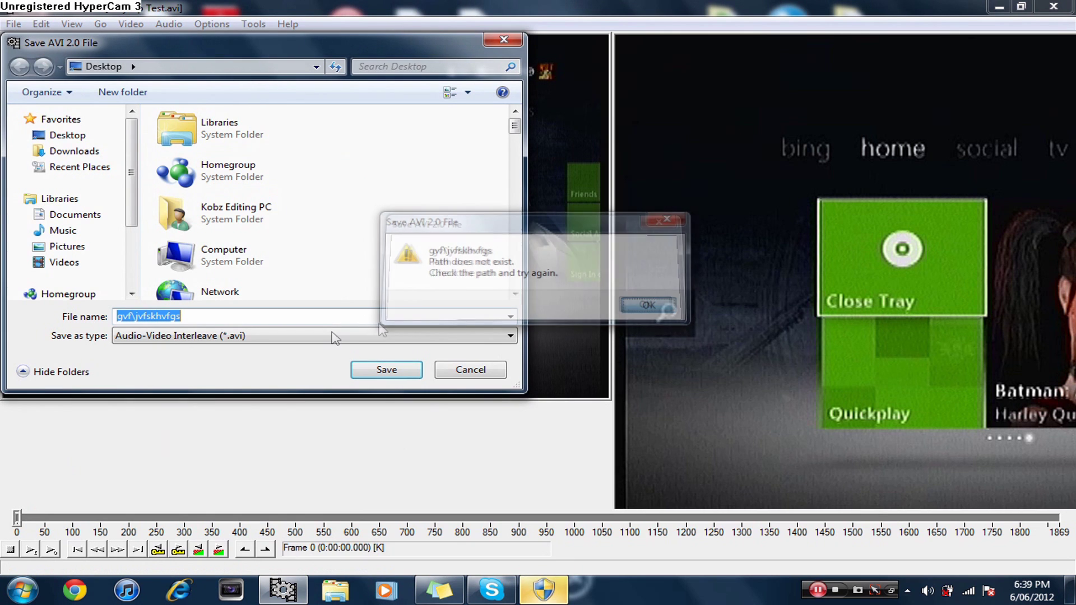
pyautogui.write('Kobzb')
pyautogui.press('Return')
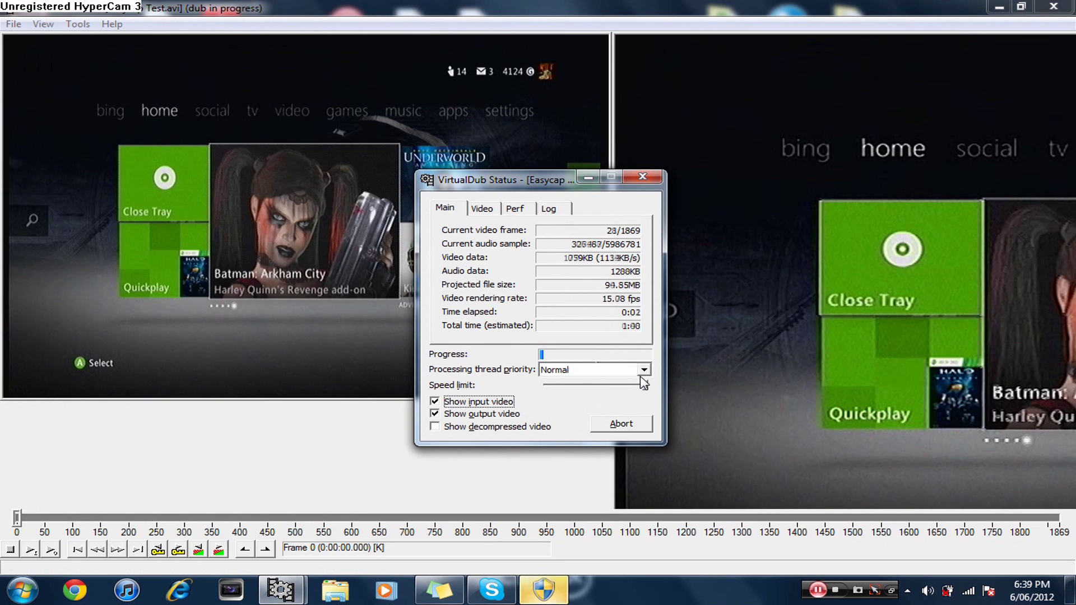
# Step: Abort the running render after about 61 frames and close VirtualDub
pyautogui.click(622, 426)
pyautogui.click(530, 343)
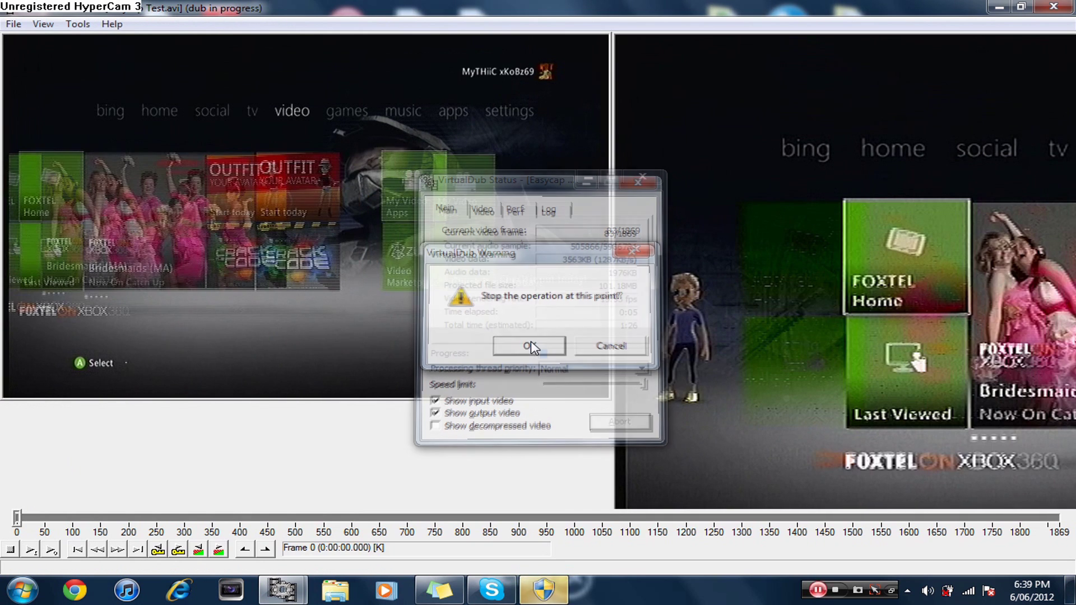
pyautogui.click(1054, 6)
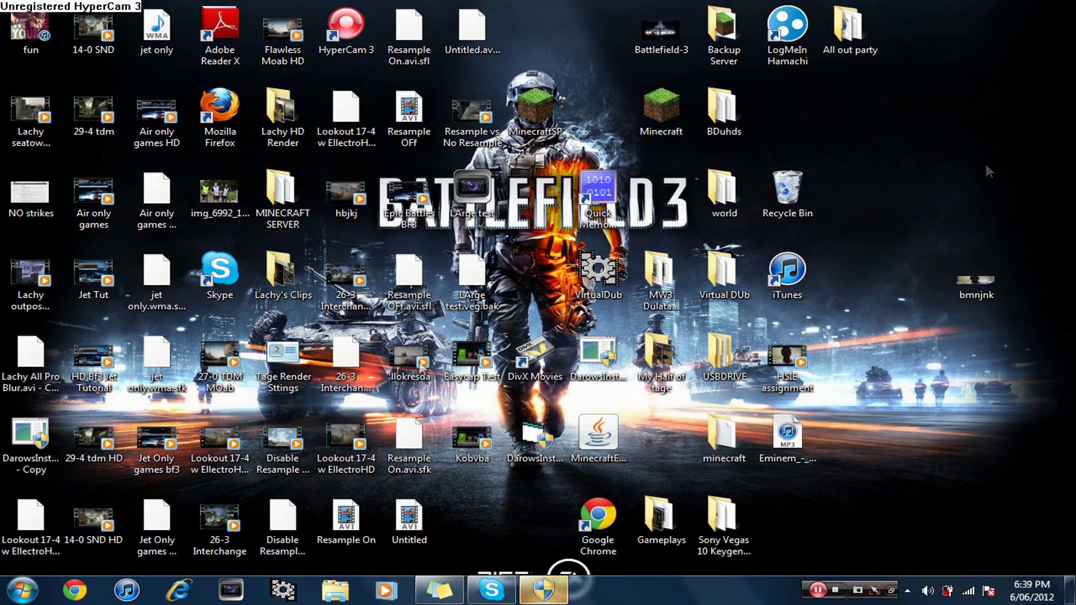
# Step: Launch Vegas Pro 10 and delete the long audio event from track 4
pyautogui.click(231, 591)
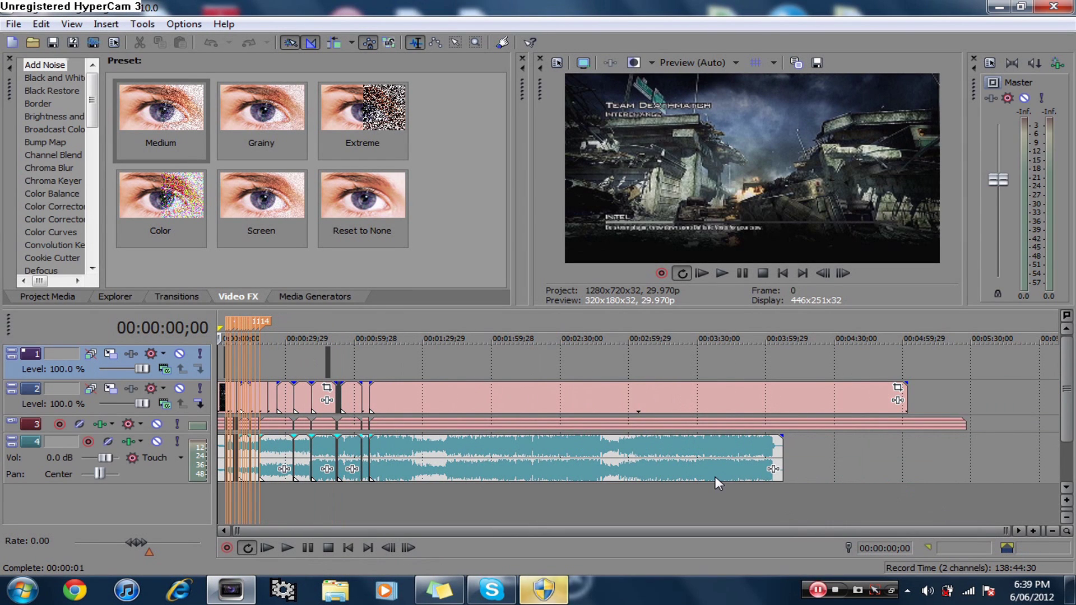
pyautogui.click(716, 477)
pyautogui.click(690, 449)
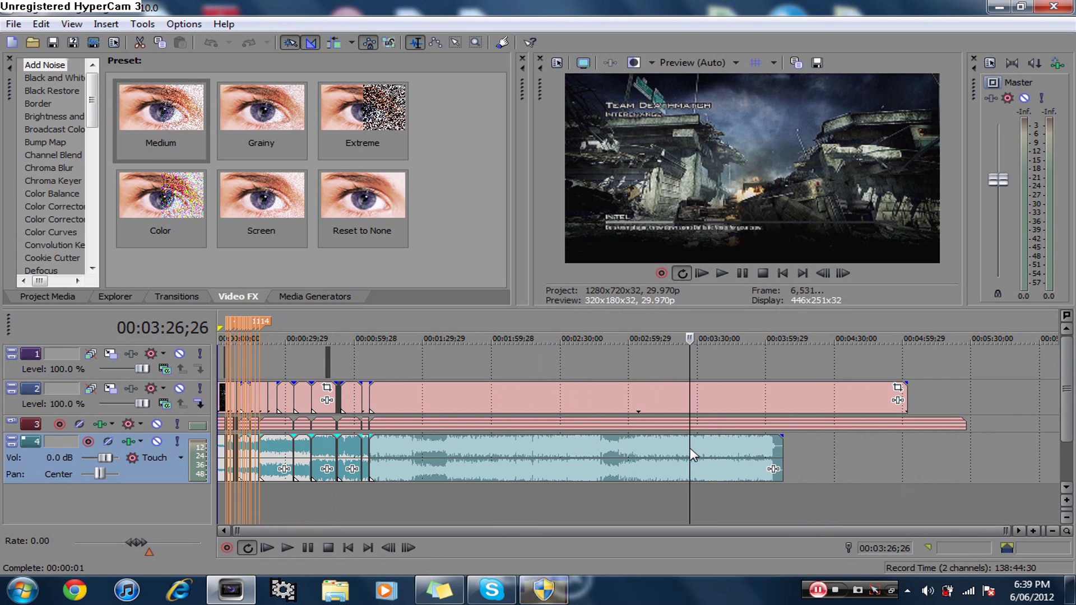
pyautogui.press('Delete')
pyautogui.click(553, 420)
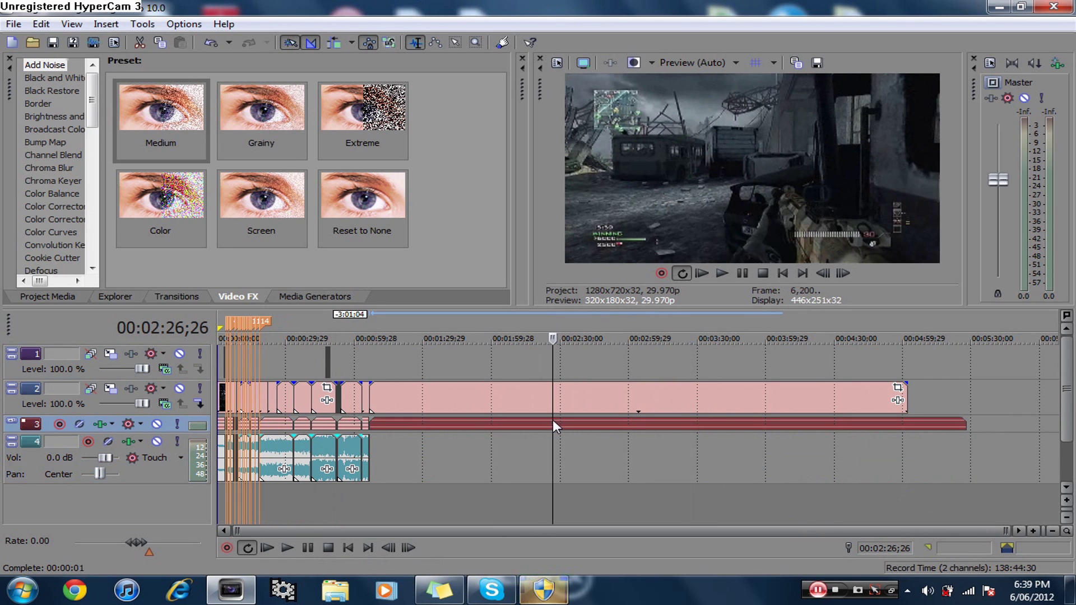
pyautogui.click(14, 24)
# Step: Save the LArge test project, start a new empty project with default settings, then show the desktop
pyautogui.click(117, 84)
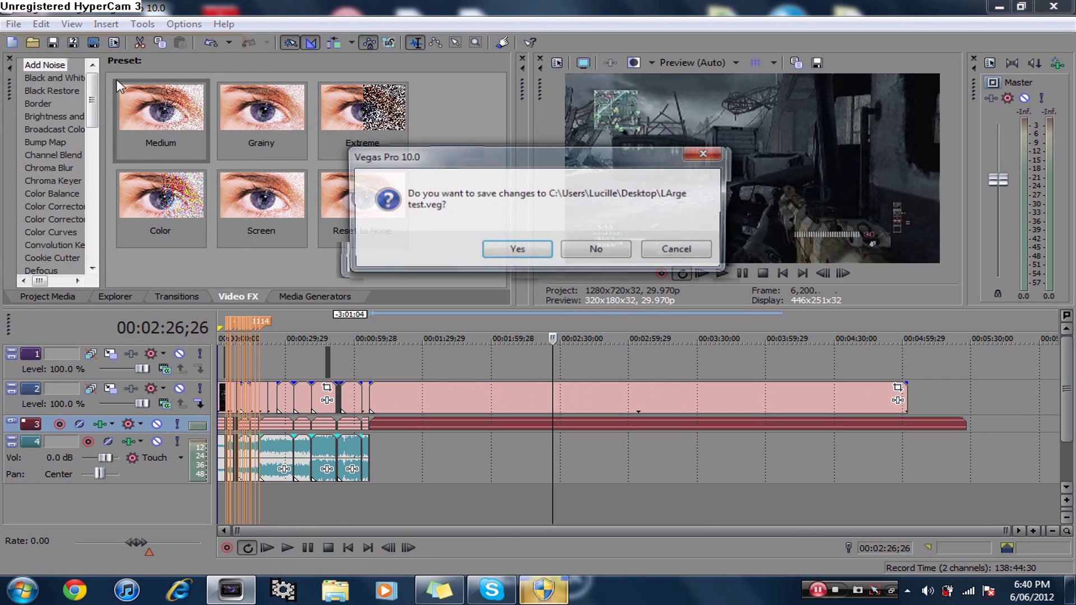
pyautogui.click(515, 248)
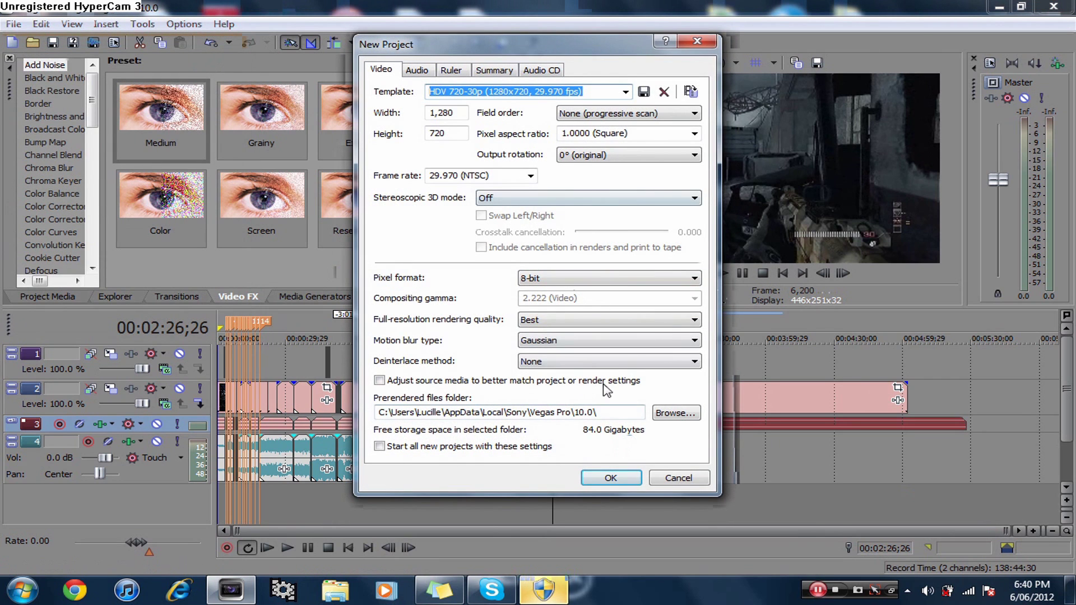
pyautogui.click(614, 478)
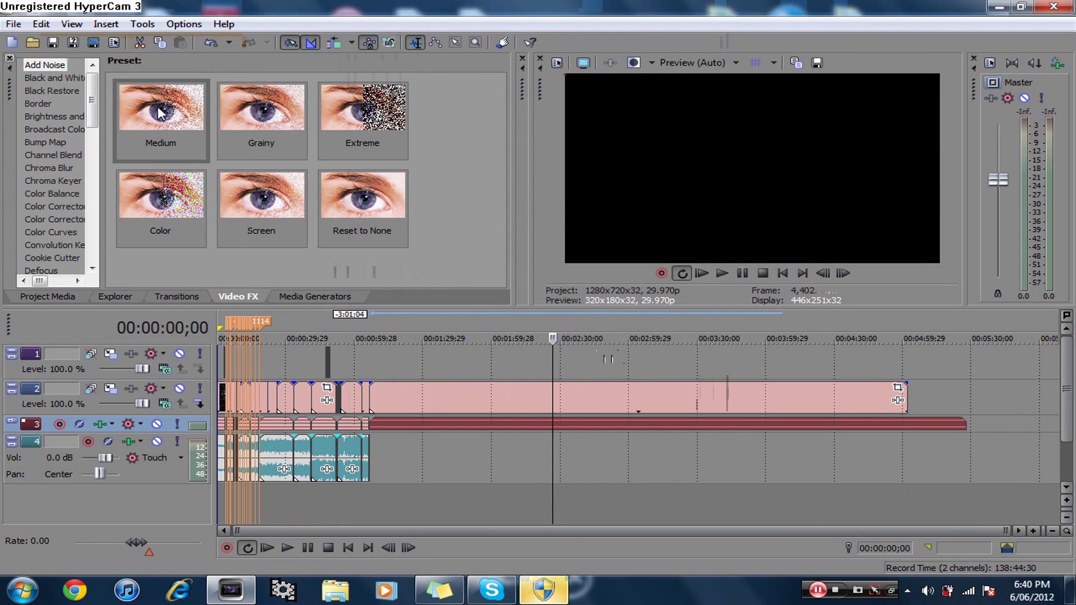
pyautogui.click(1071, 590)
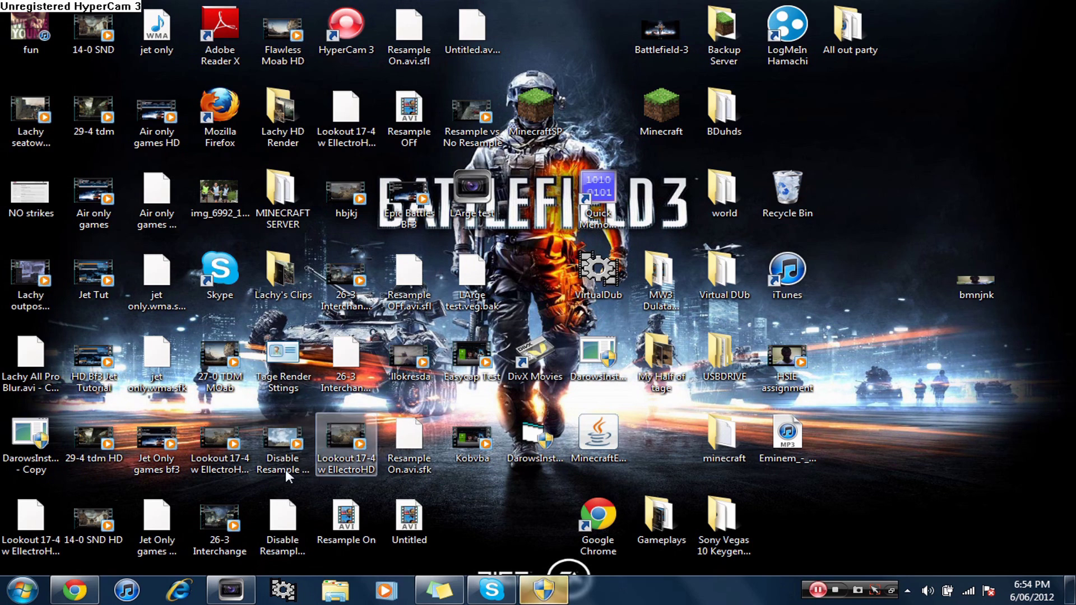
# Step: Back in Vegas, set Blend fields deinterlacing with source media adjusted and colour-correct the 26-3 Interchange HD clip
pyautogui.click(229, 595)
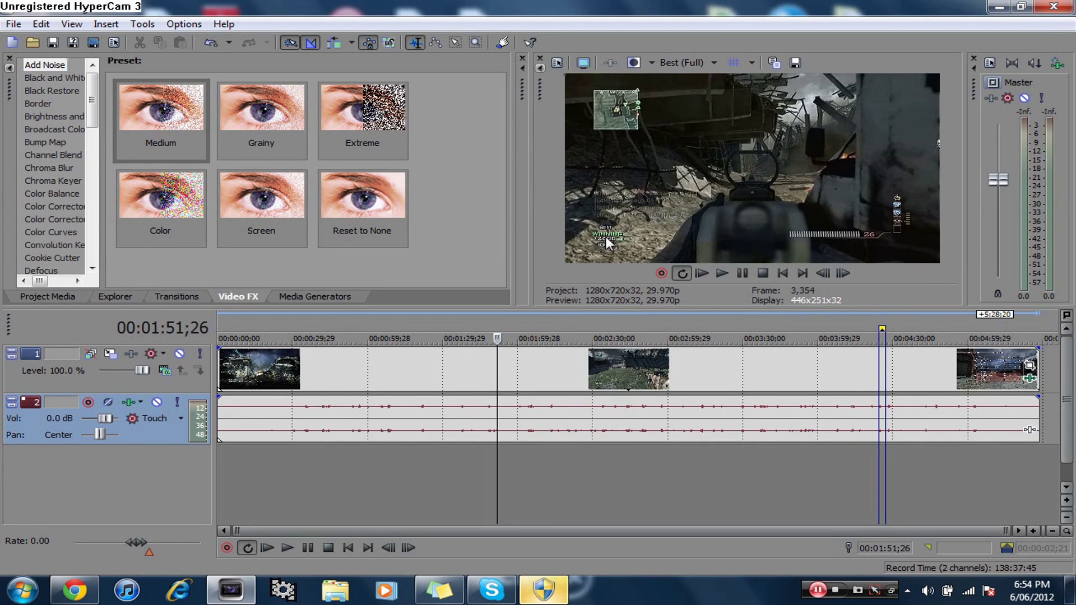
pyautogui.click(557, 63)
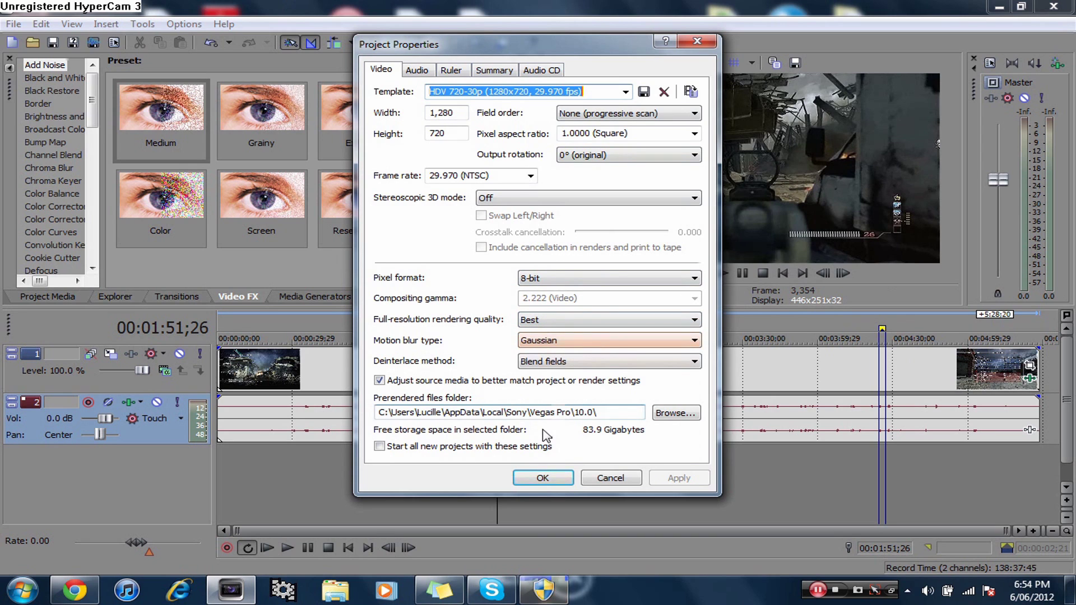
pyautogui.click(543, 478)
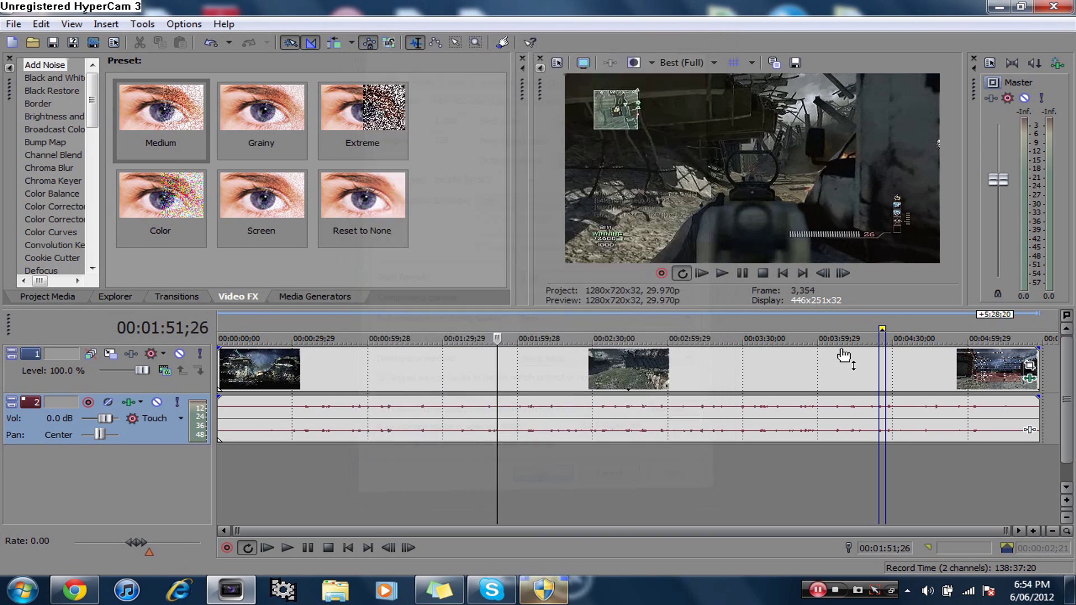
pyautogui.click(1030, 367)
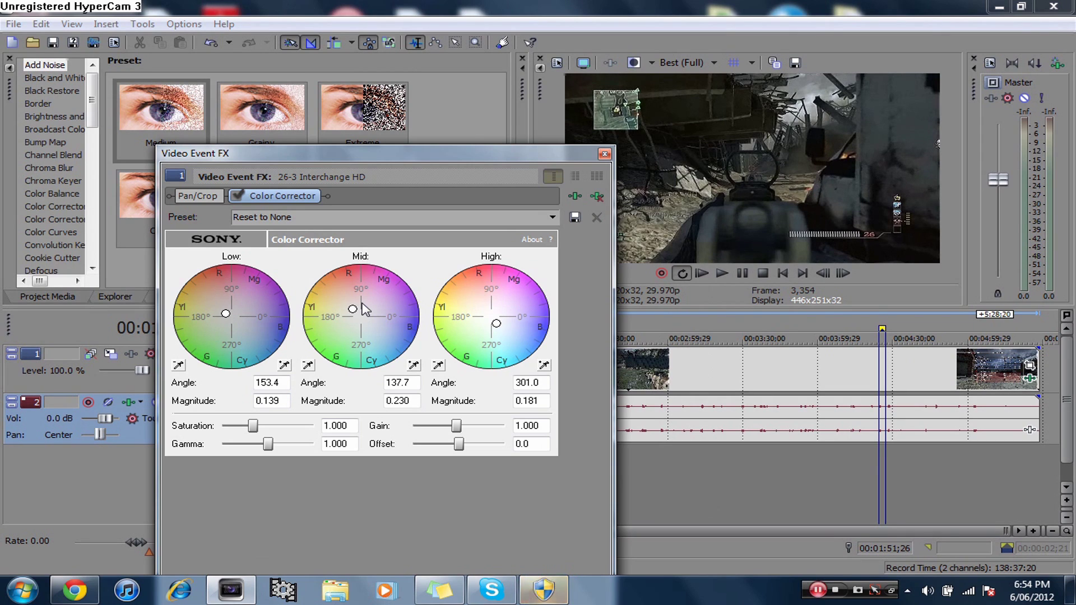
pyautogui.click(605, 155)
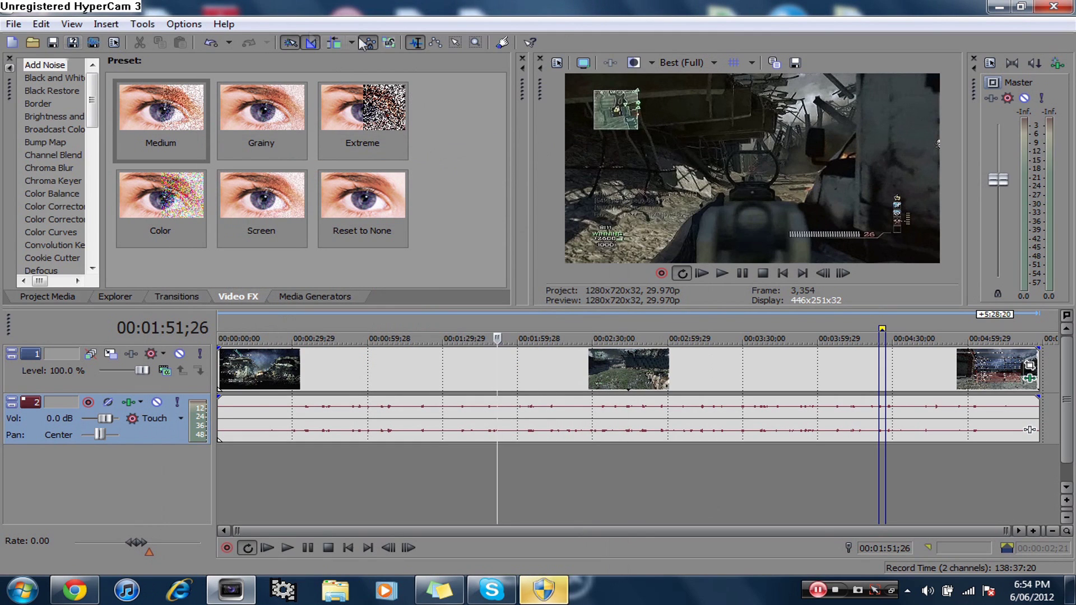
# Step: In Render As, keep MainConcept AVC/AAC (*.mp4) as the output type and bring up its Custom settings
pyautogui.click(12, 24)
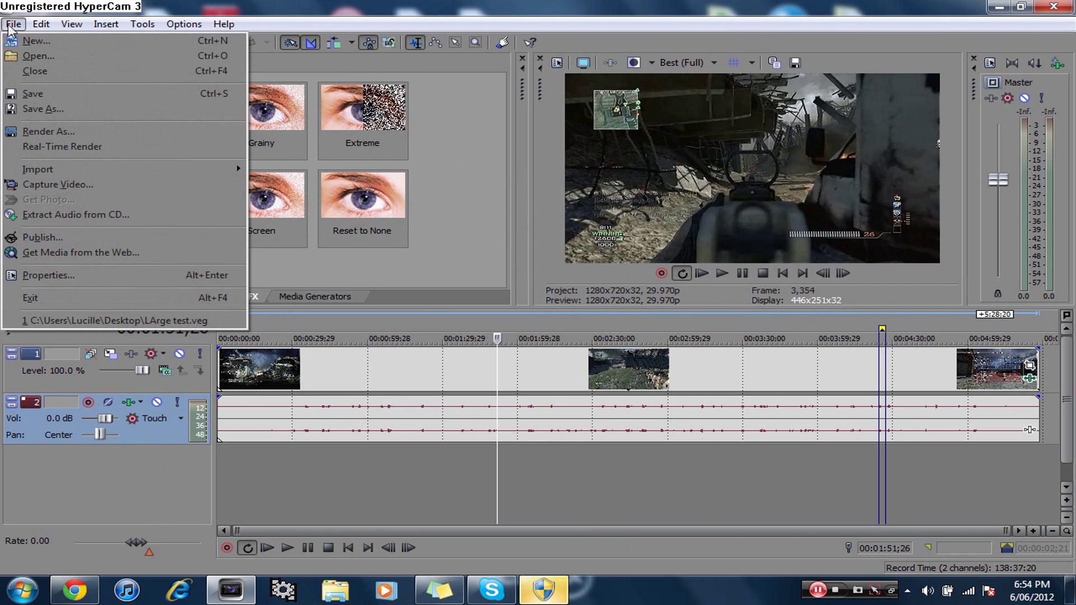
pyautogui.click(33, 131)
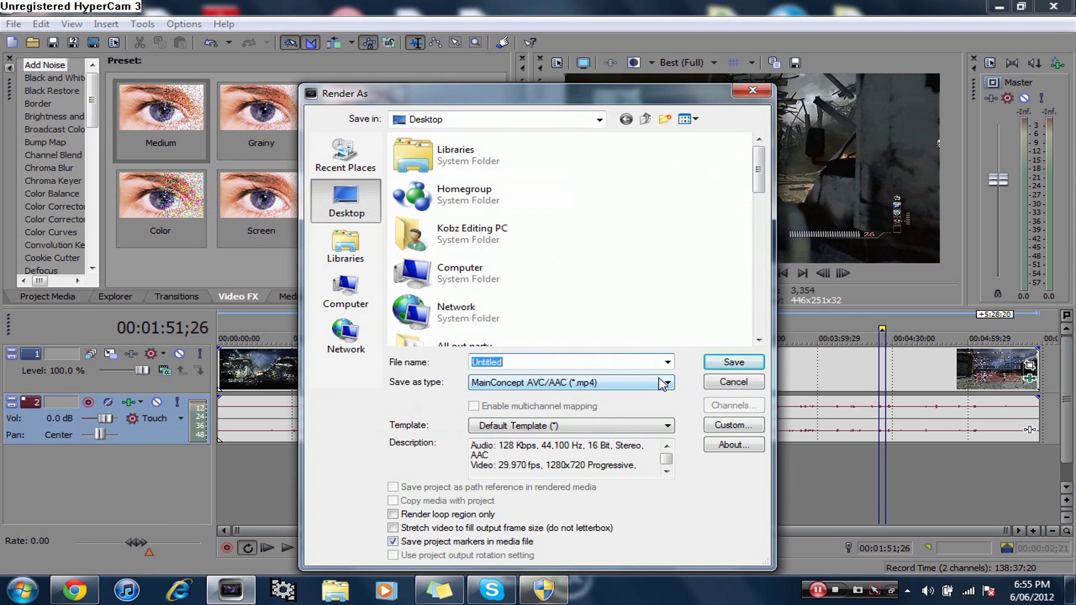
pyautogui.click(665, 382)
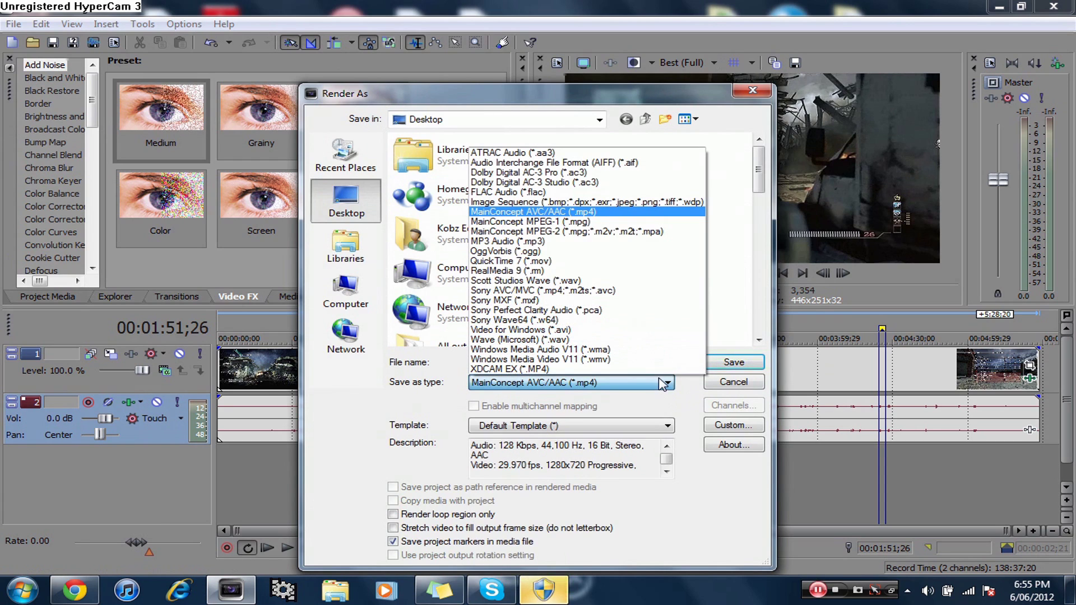
pyautogui.click(639, 217)
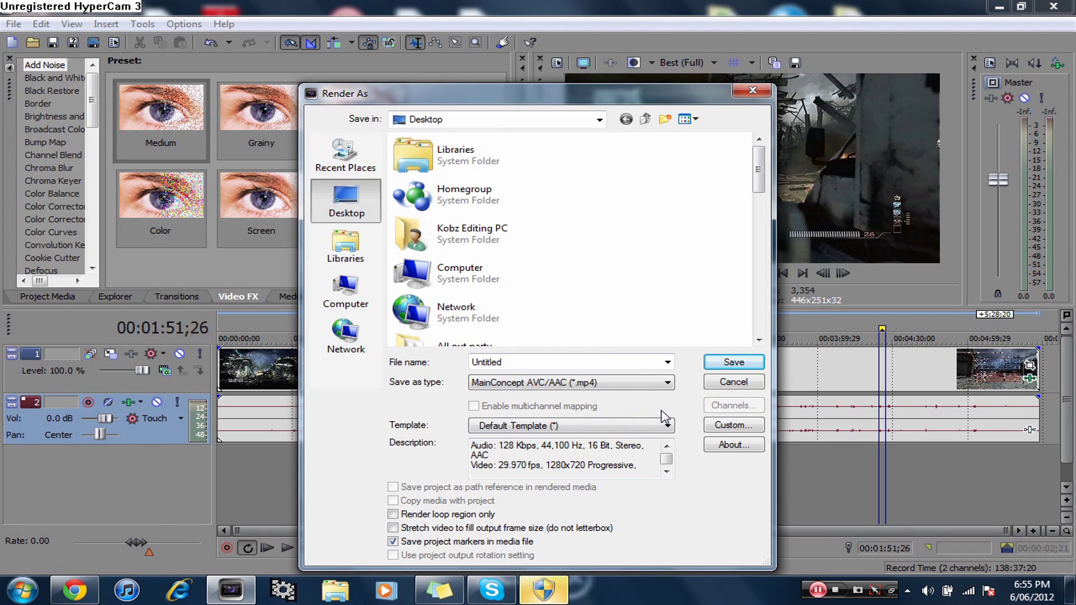
pyautogui.click(728, 427)
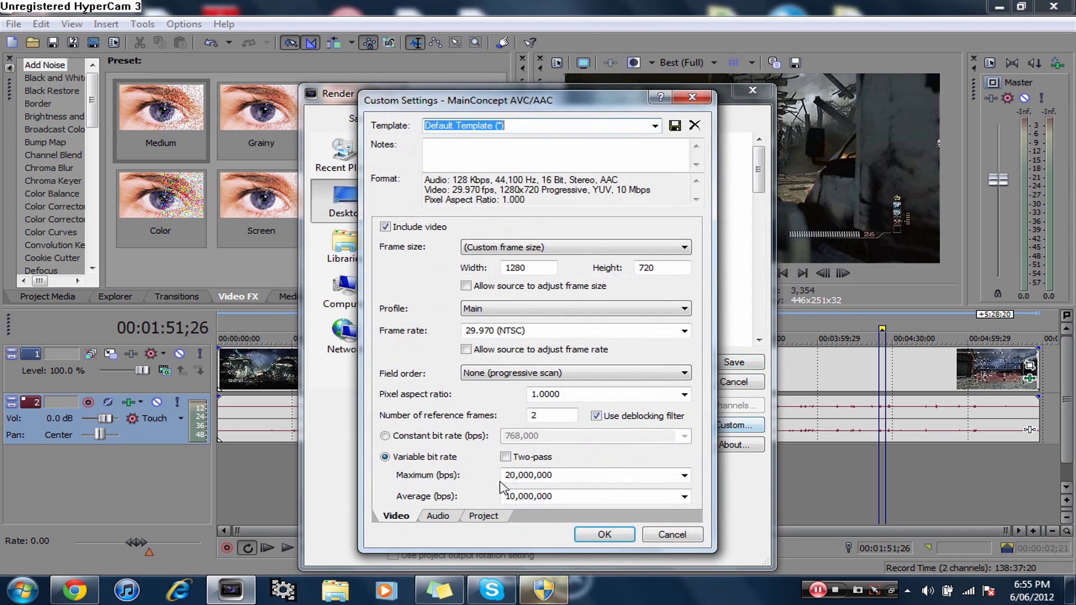
# Step: Keep the mp4 maximum bitrate at 20,000,000 bps, review the Audio and Project tabs, and cancel
pyautogui.click(684, 476)
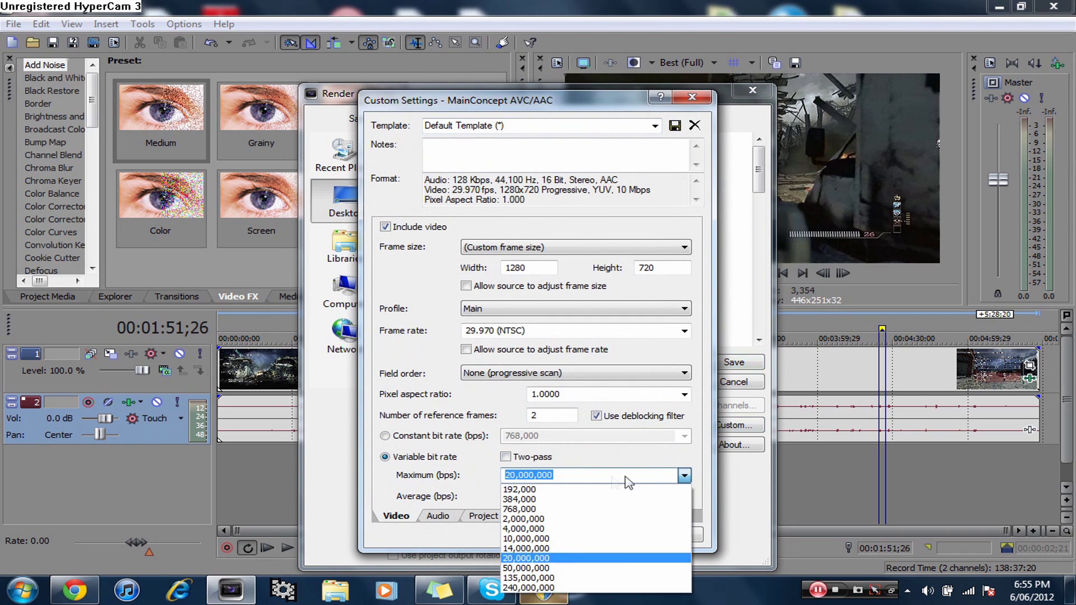
pyautogui.click(601, 475)
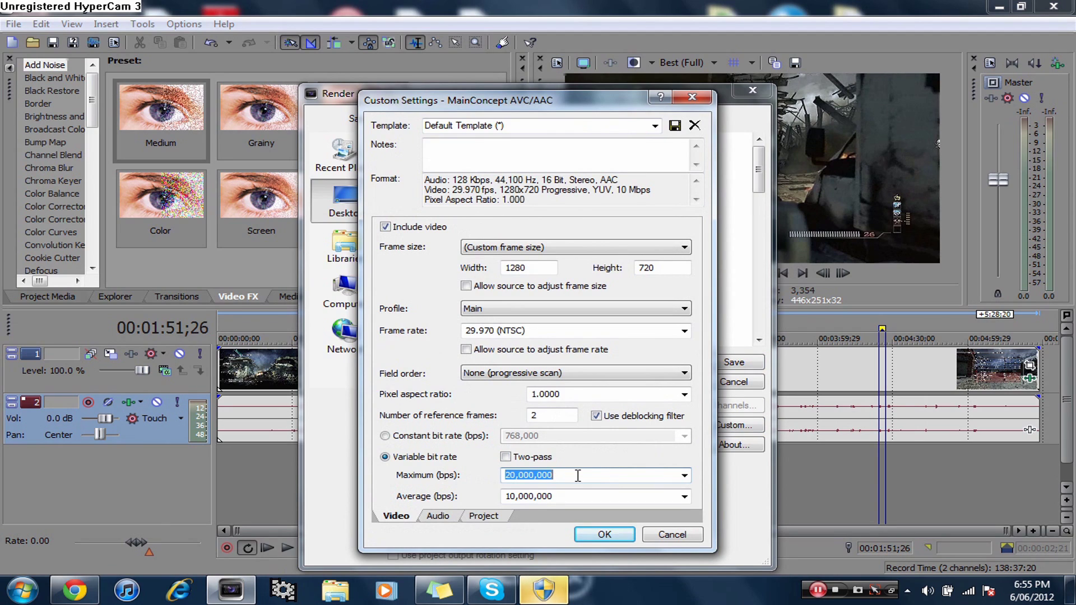
pyautogui.click(578, 476)
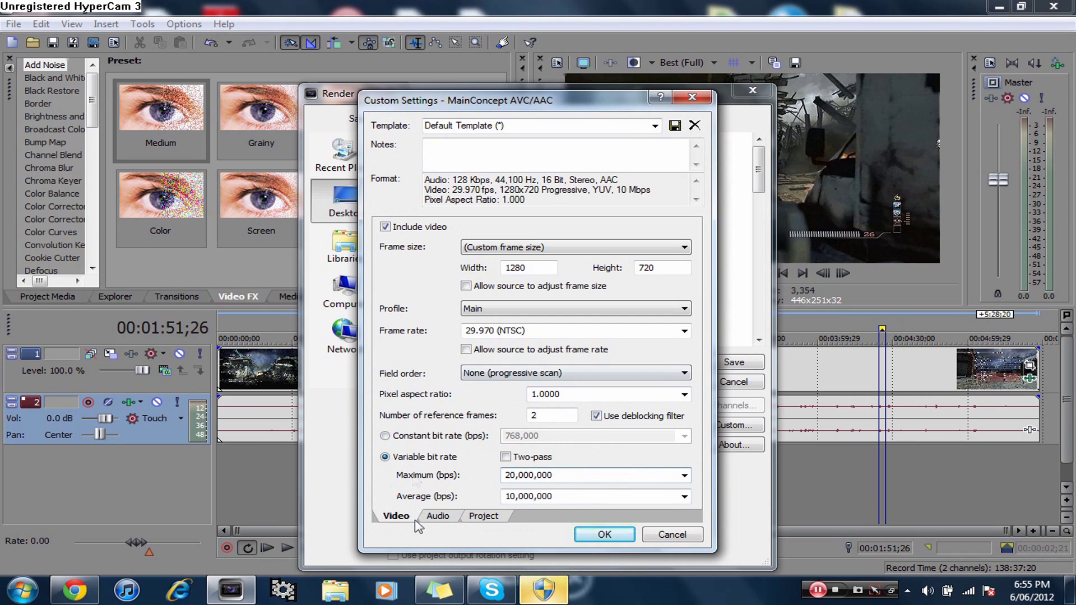
pyautogui.click(448, 517)
pyautogui.click(474, 517)
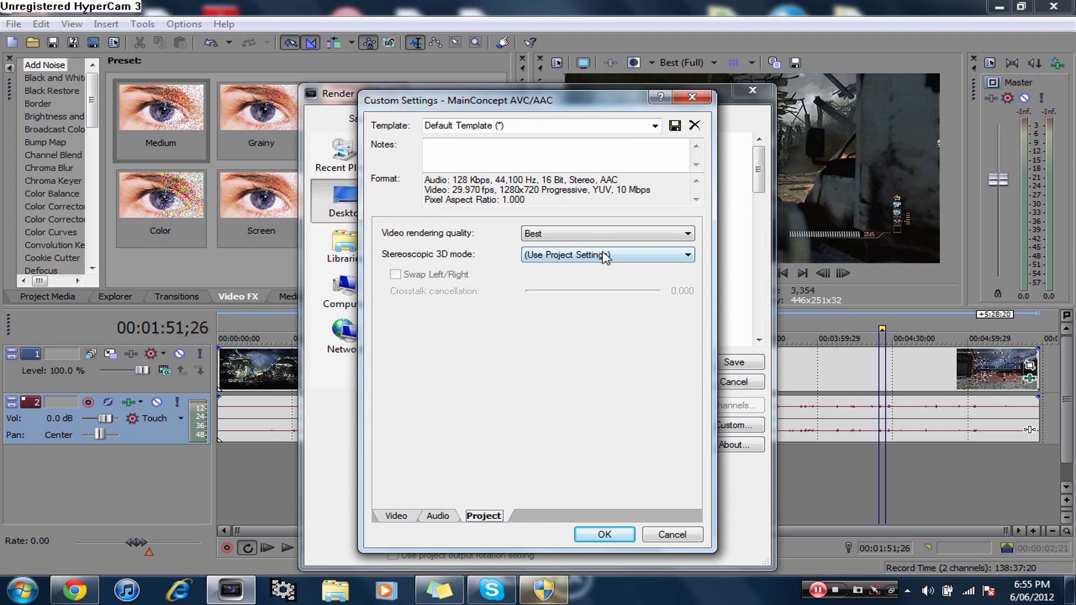
pyautogui.click(672, 534)
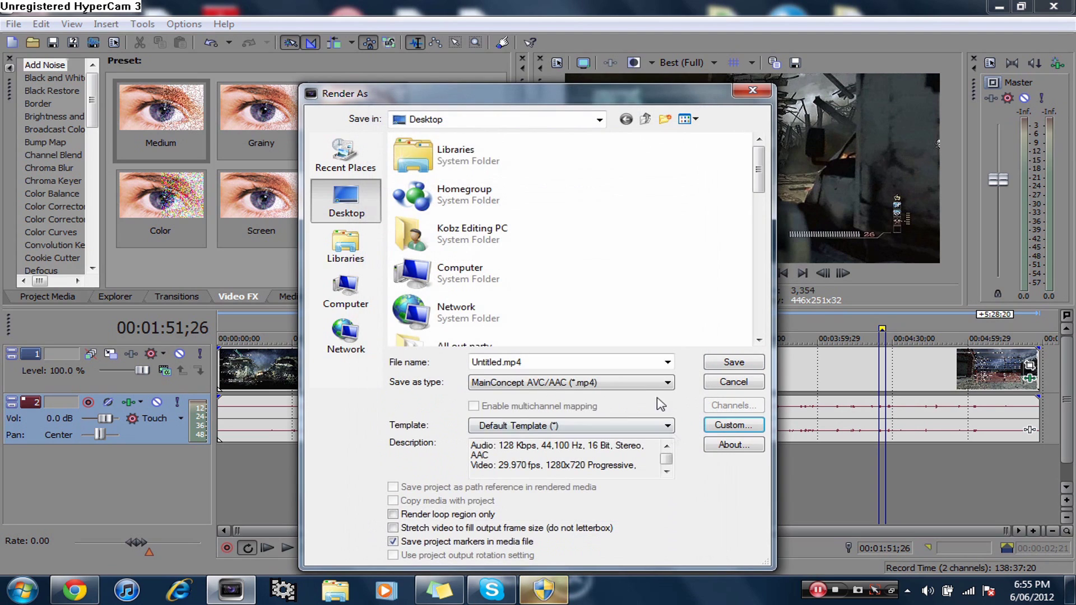
# Step: Switch the output to Video for Windows (*.avi) and confirm its DivX codec settings with the HD Render DivX 1080P template
pyautogui.click(654, 386)
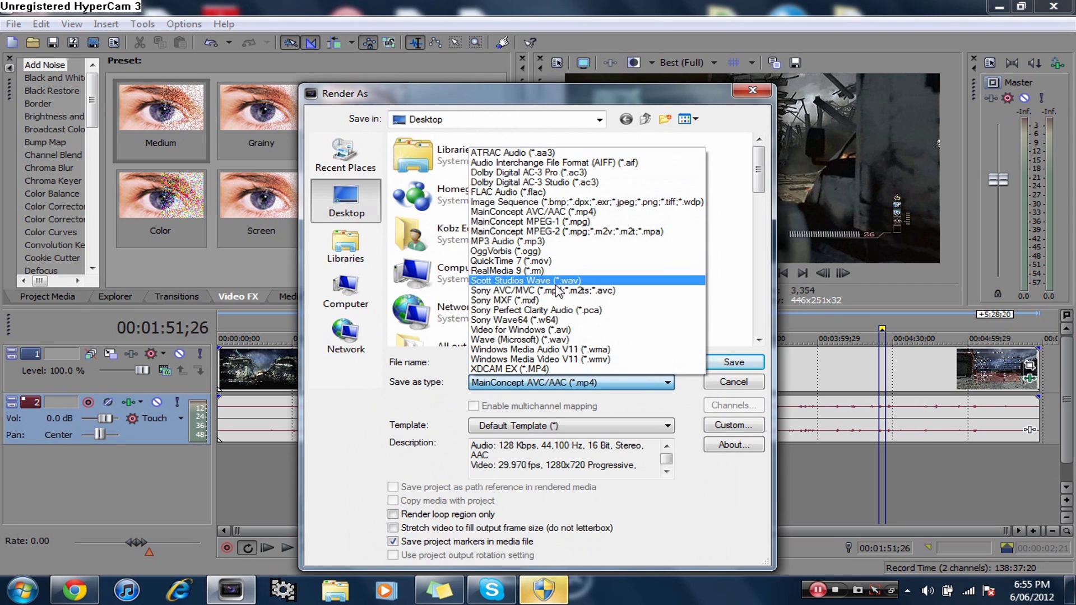
pyautogui.click(578, 331)
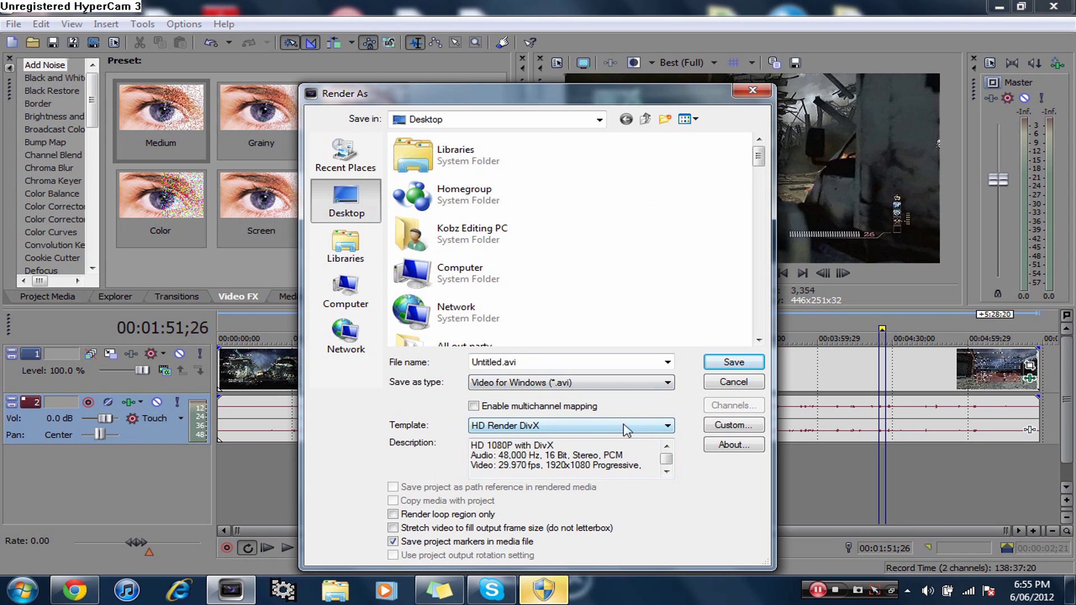
pyautogui.click(729, 426)
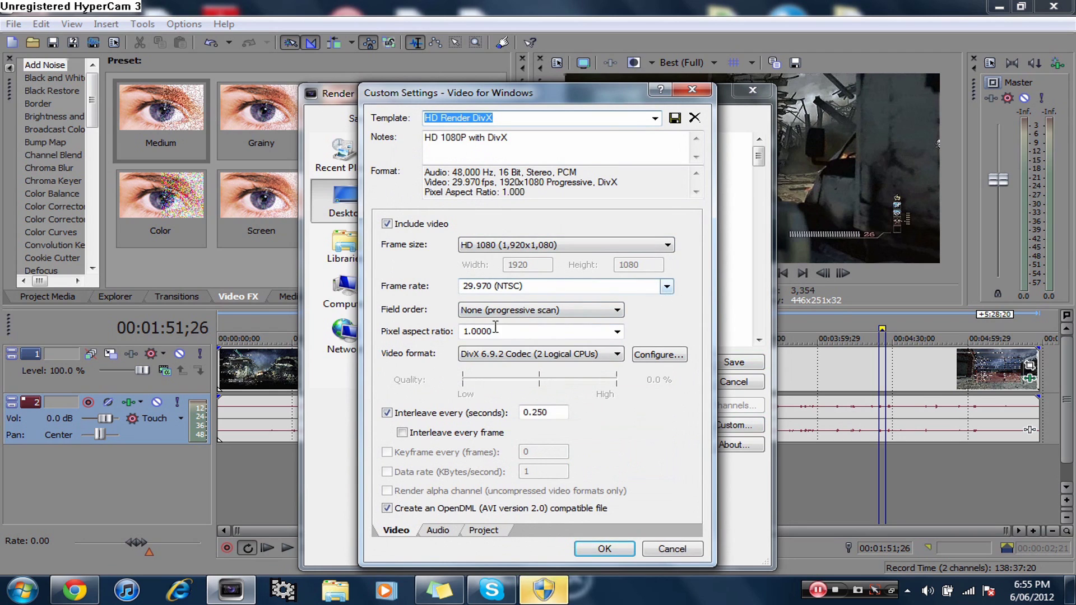
pyautogui.click(636, 359)
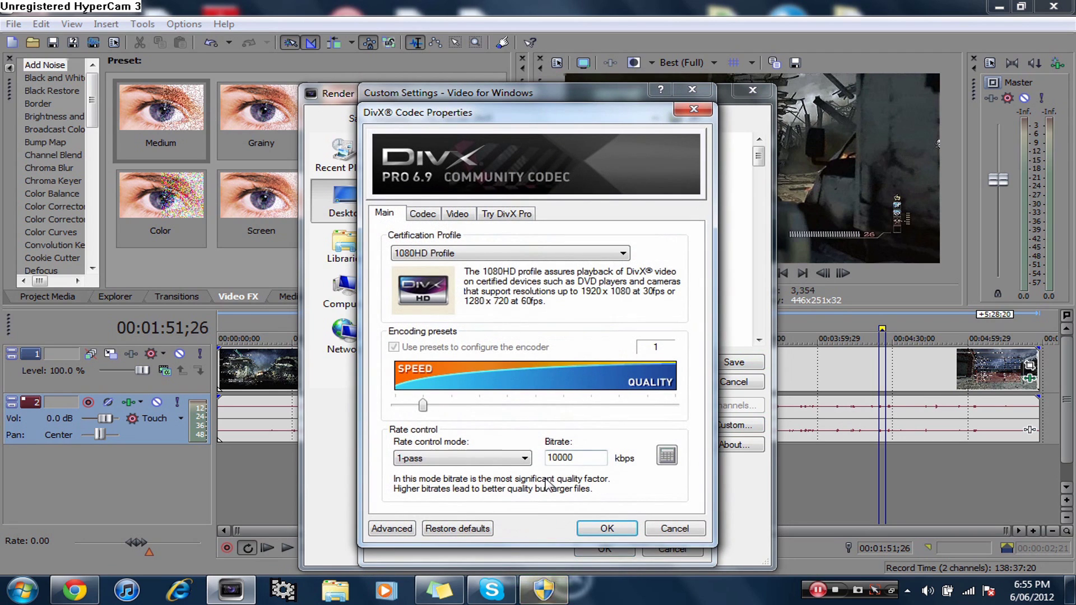
pyautogui.click(594, 526)
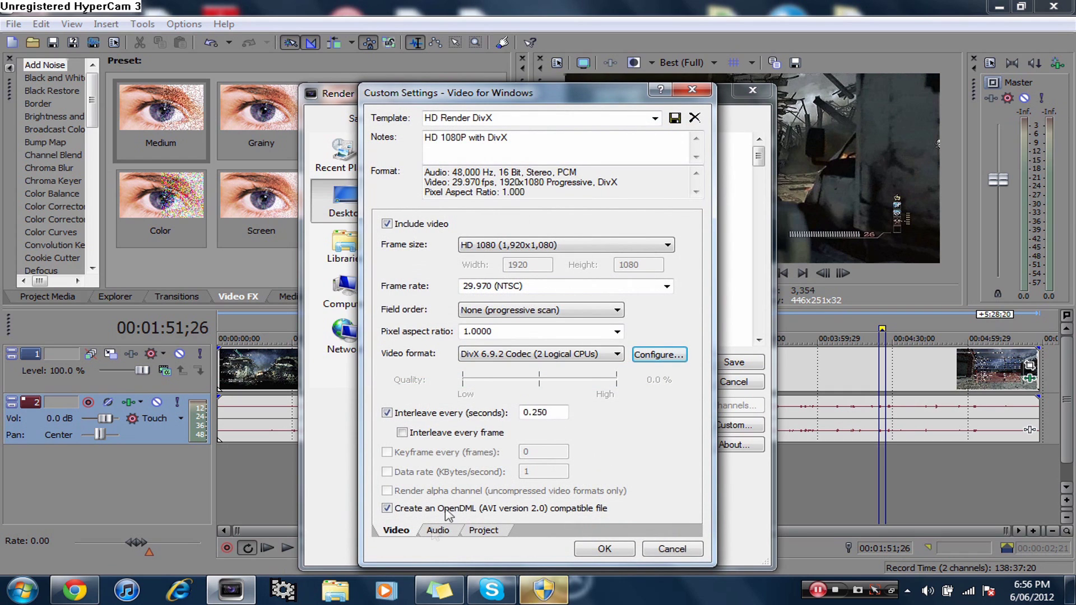
pyautogui.click(437, 530)
pyautogui.click(483, 531)
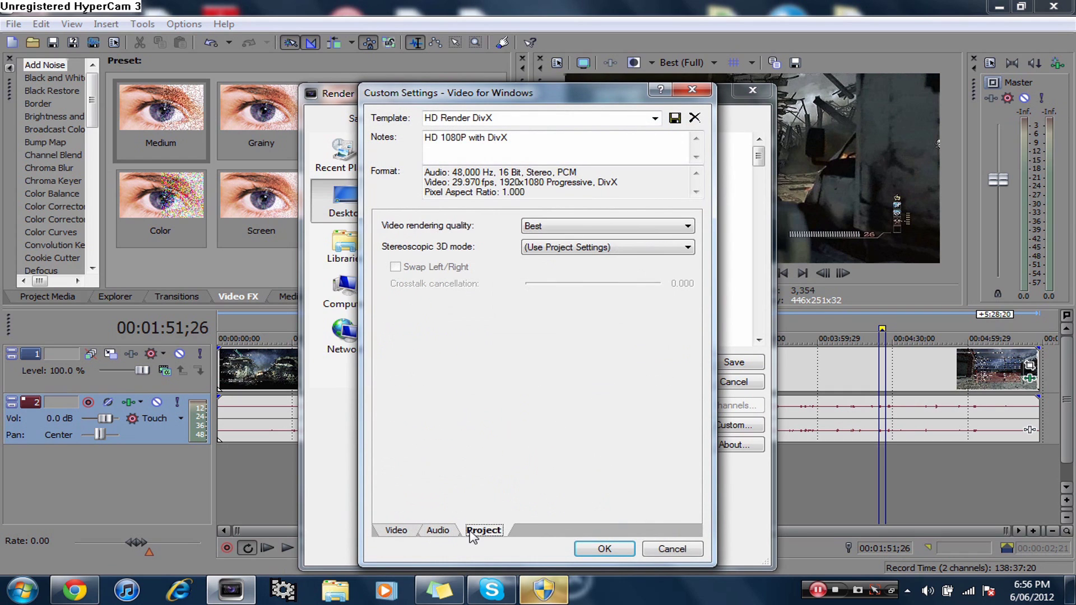
pyautogui.click(605, 549)
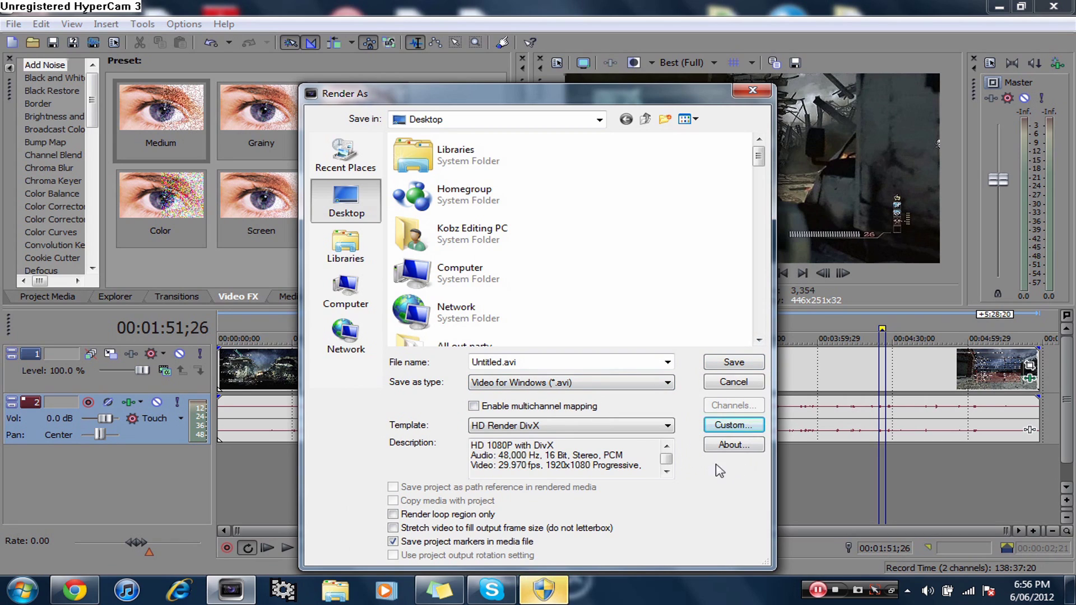
# Step: Cancel the Render As dialog without rendering a file
pyautogui.click(722, 386)
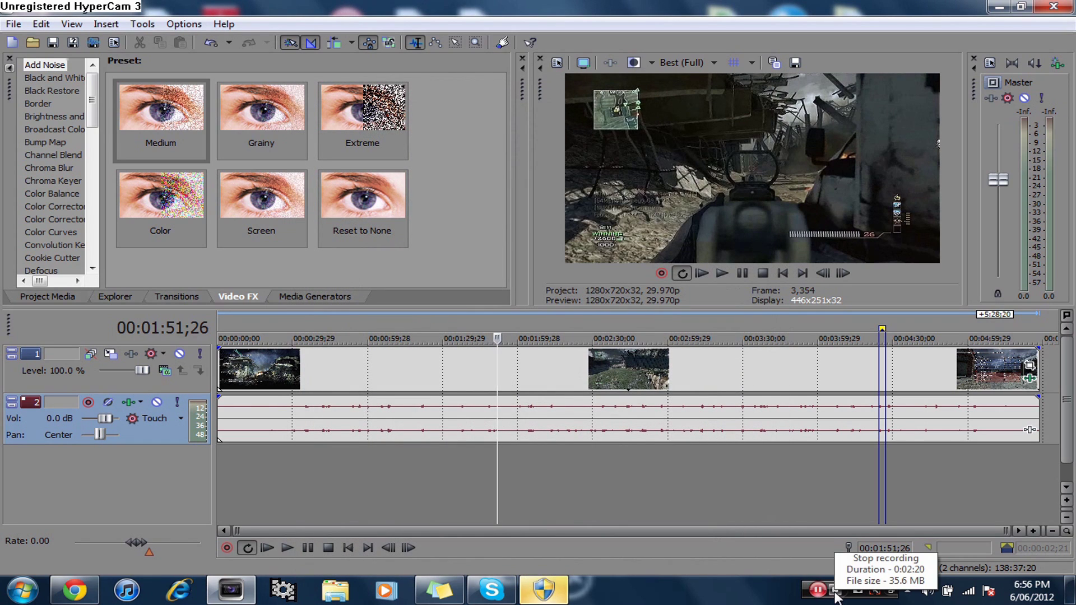